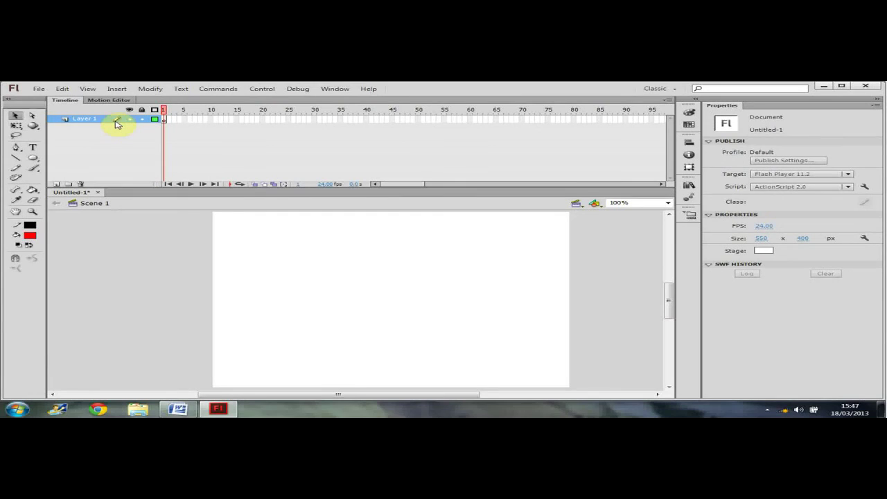
Add four new layers above Layer 1 in the timeline.
{"action": "left_click", "coordinate": [56, 184]}
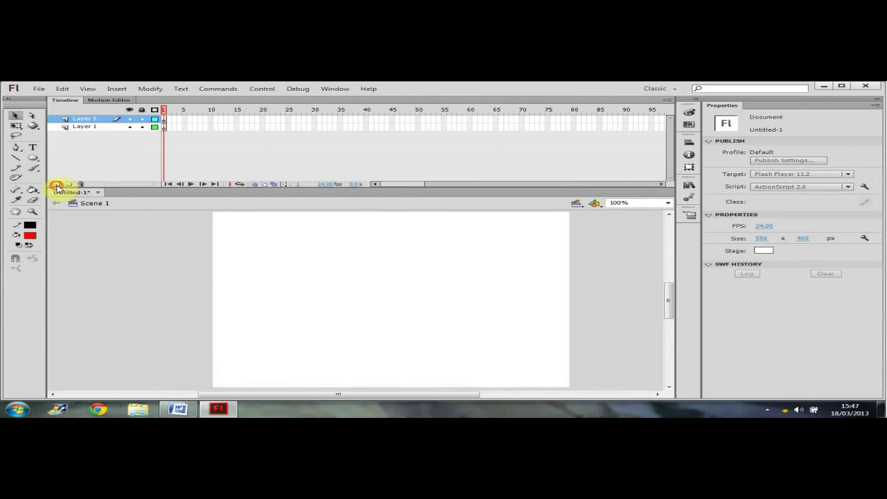
{"action": "left_click", "coordinate": [56, 185]}
{"action": "left_click", "coordinate": [56, 185]}
{"action": "left_click", "coordinate": [56, 185]}
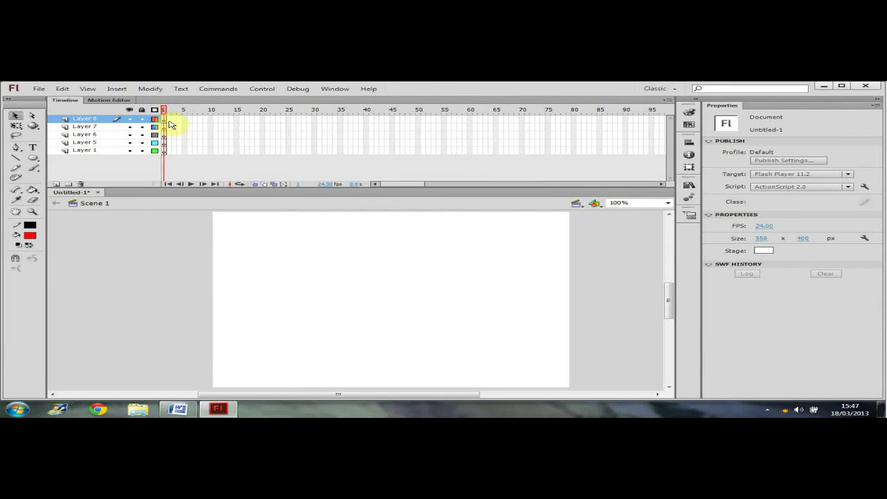
Draw a red oval with a black outline near the middle of the stage on Layer 1.
{"action": "left_click", "coordinate": [106, 152]}
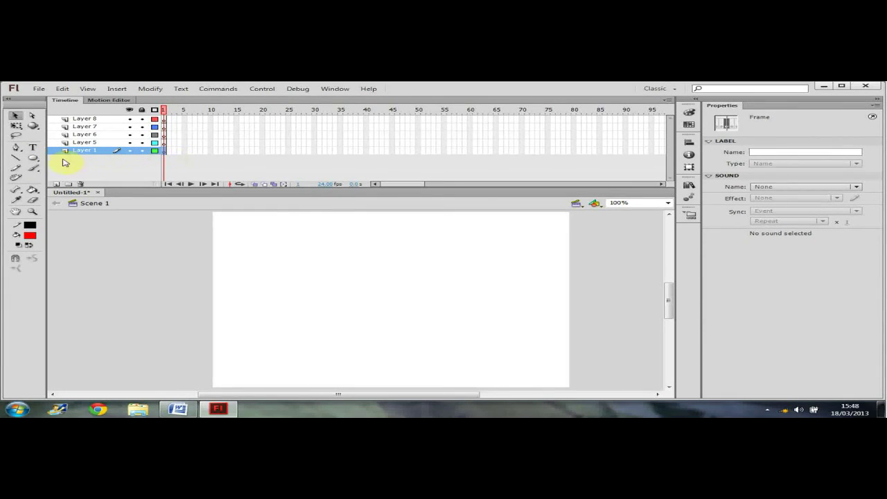
{"action": "left_click", "coordinate": [32, 158]}
{"action": "left_click_drag", "start_coordinate": [298, 271], "coordinate": [420, 340]}
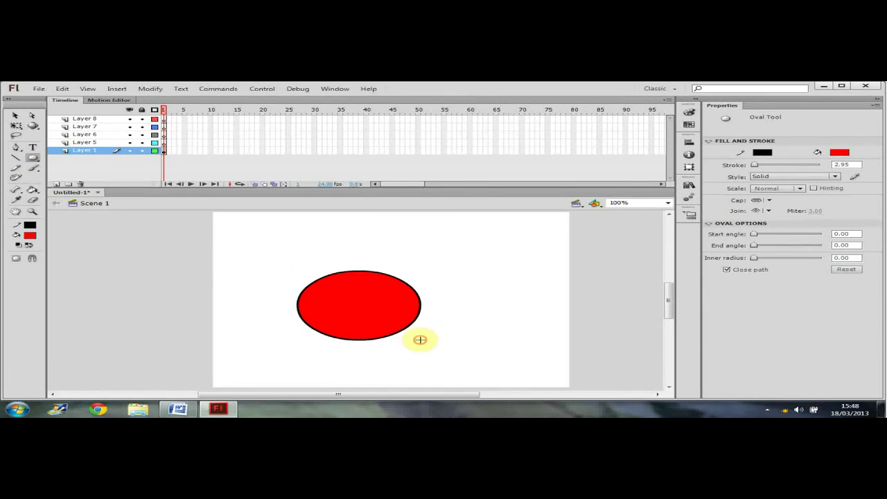
Set the fill colour to blue and draw an oval on Layer 5 that partly overlaps the red one.
{"action": "left_click", "coordinate": [115, 143]}
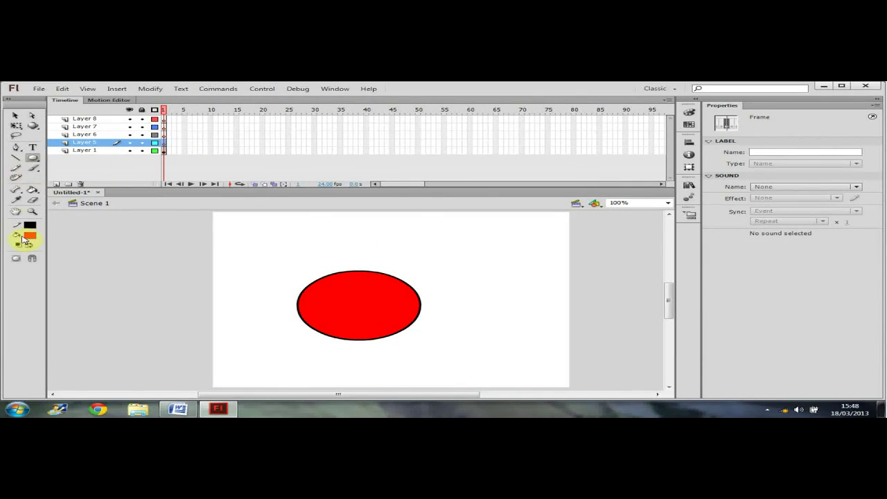
{"action": "left_click", "coordinate": [30, 236]}
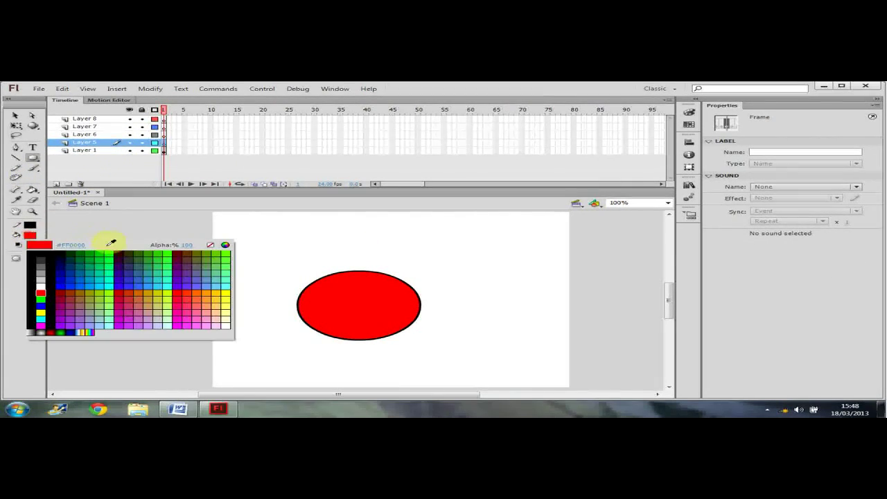
{"action": "left_click", "coordinate": [62, 281]}
{"action": "left_click_drag", "start_coordinate": [337, 245], "coordinate": [468, 309]}
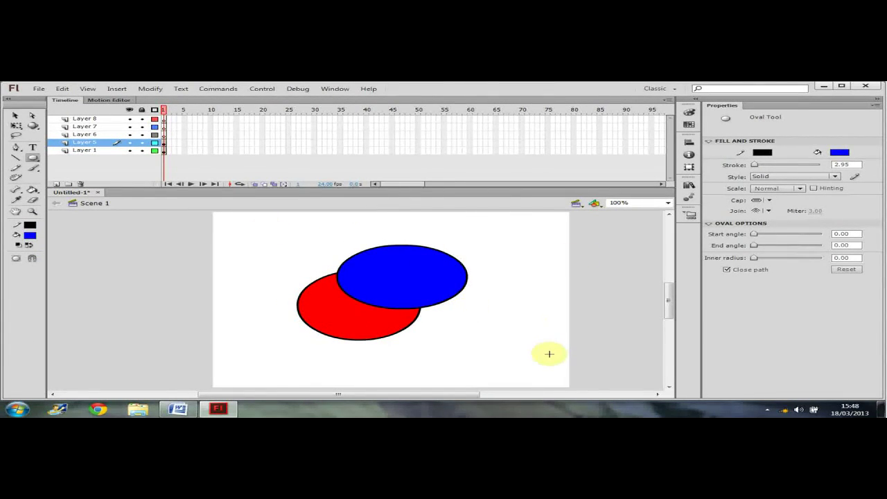
Move Layer 1 above Layer 5 and back below it to compare how the two ovals overlap.
{"action": "left_click", "coordinate": [88, 151]}
{"action": "left_click", "coordinate": [96, 142]}
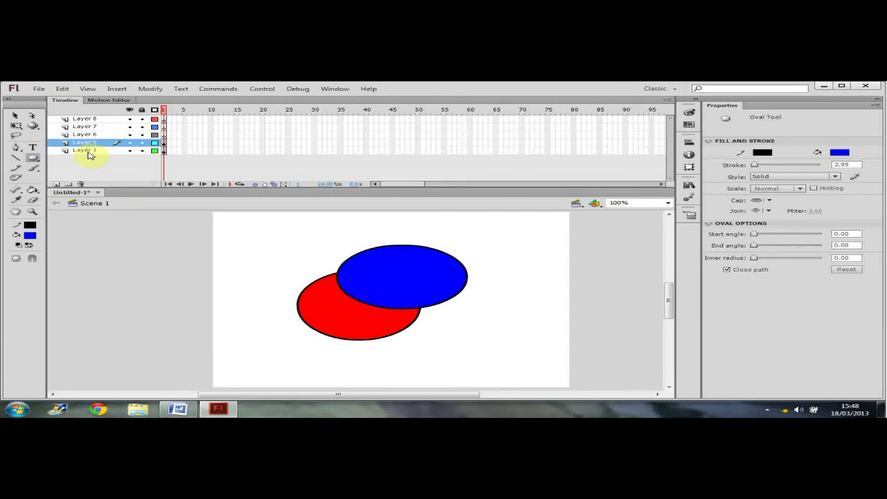
{"action": "left_click", "coordinate": [88, 151]}
{"action": "left_click_drag", "start_coordinate": [88, 151], "coordinate": [88, 143]}
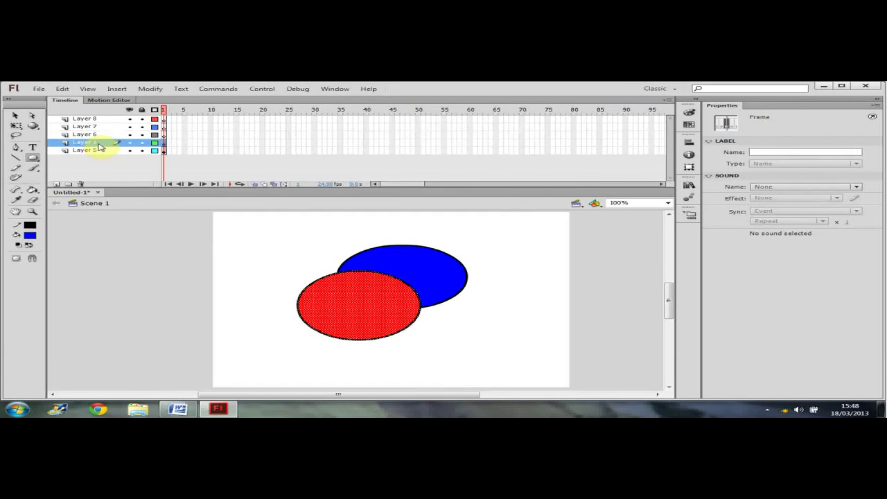
{"action": "left_click_drag", "start_coordinate": [101, 146], "coordinate": [95, 162]}
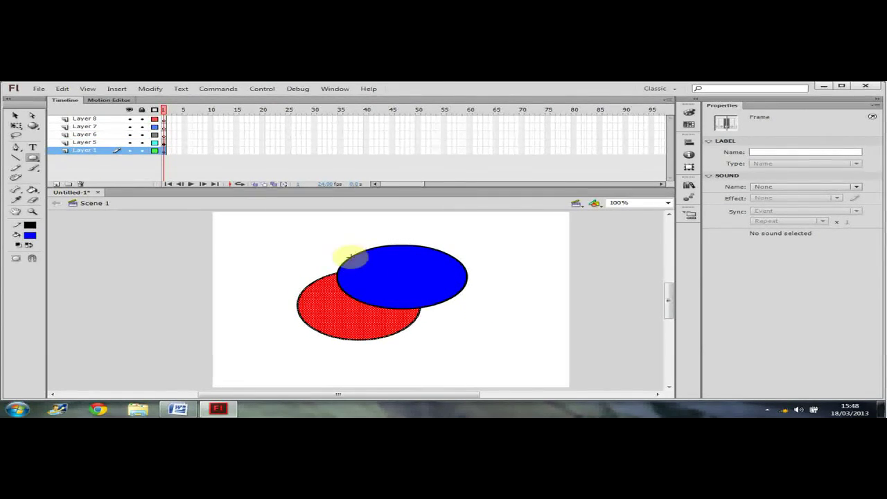
Select both ovals on the stage with the Selection tool and delete them.
{"action": "key", "text": "v"}
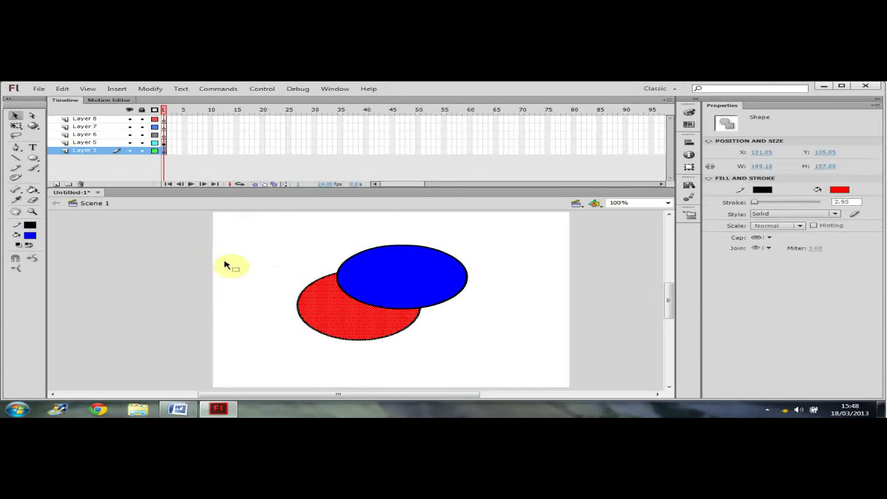
{"action": "left_click_drag", "start_coordinate": [284, 262], "coordinate": [500, 358]}
{"action": "key", "text": "Delete"}
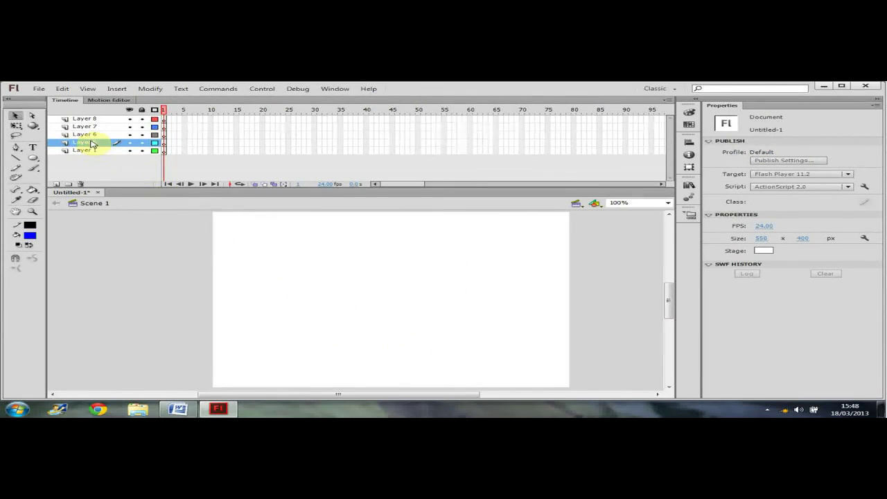
Delete Layer 5 and Layer 6 from the timeline.
{"action": "left_click_drag", "start_coordinate": [91, 144], "coordinate": [79, 186]}
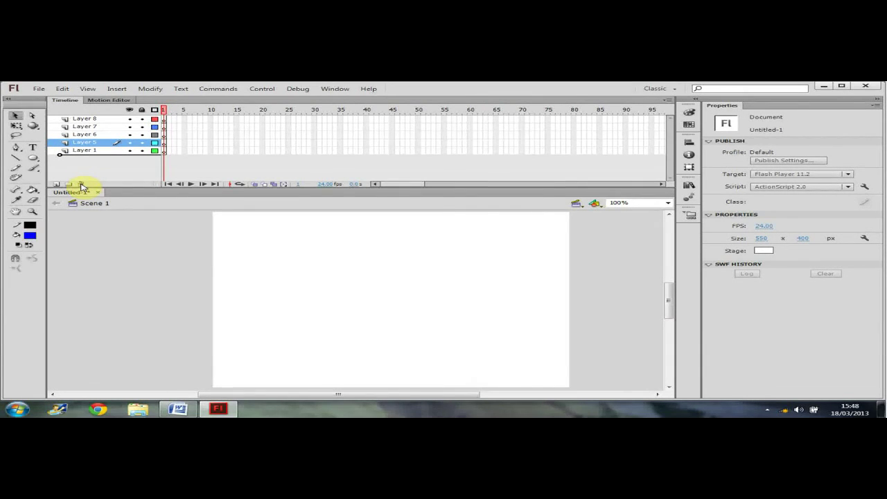
{"action": "left_click_drag", "start_coordinate": [81, 186], "coordinate": [81, 186]}
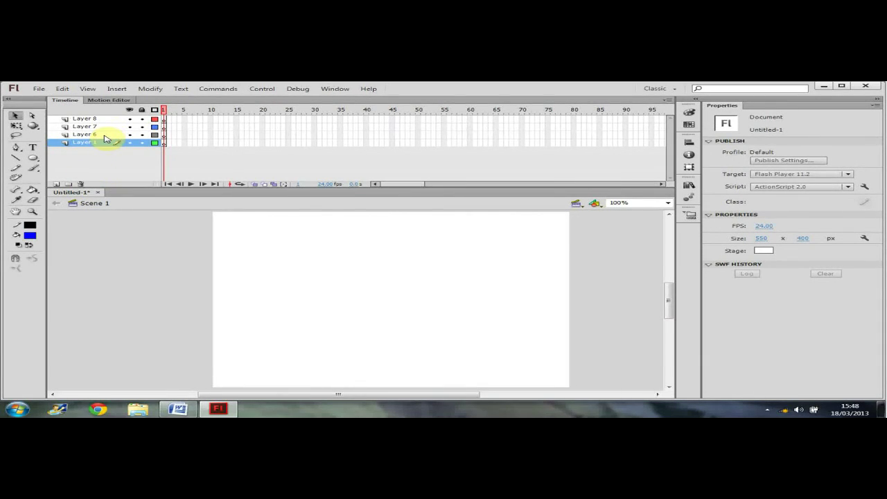
{"action": "left_click_drag", "start_coordinate": [102, 136], "coordinate": [92, 151]}
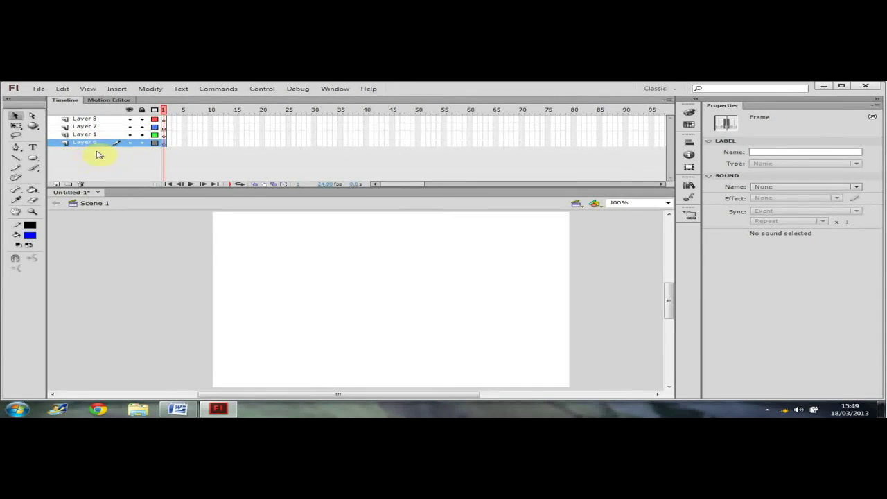
{"action": "left_click_drag", "start_coordinate": [88, 145], "coordinate": [85, 160]}
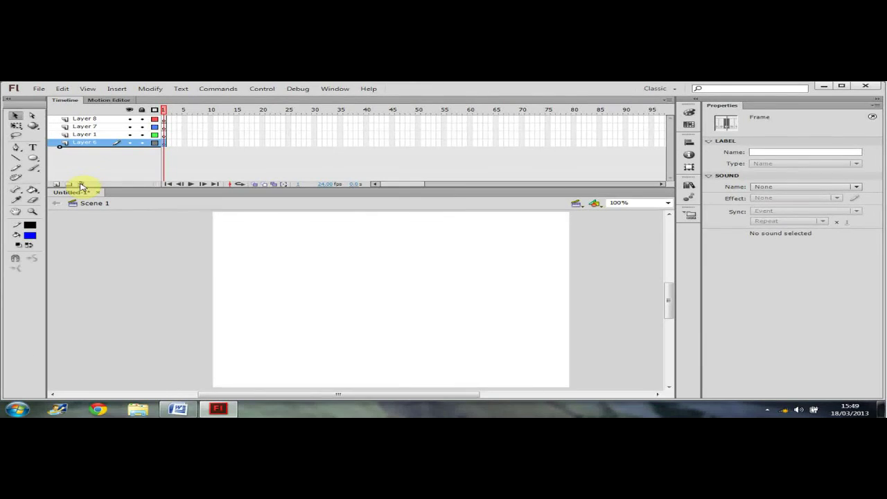
{"action": "left_click", "coordinate": [80, 184]}
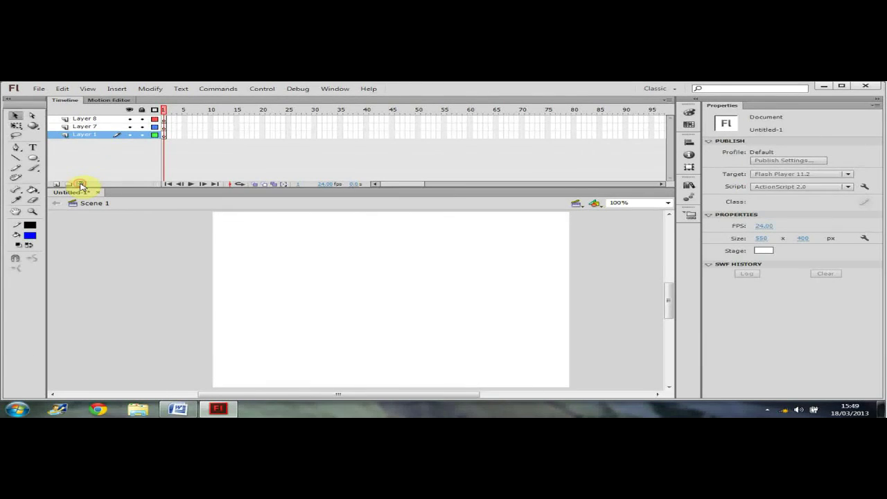
Delete Layer 7 and Layer 8, leaving only Layer 1 in the timeline.
{"action": "left_click", "coordinate": [87, 129]}
{"action": "right_click", "coordinate": [88, 129]}
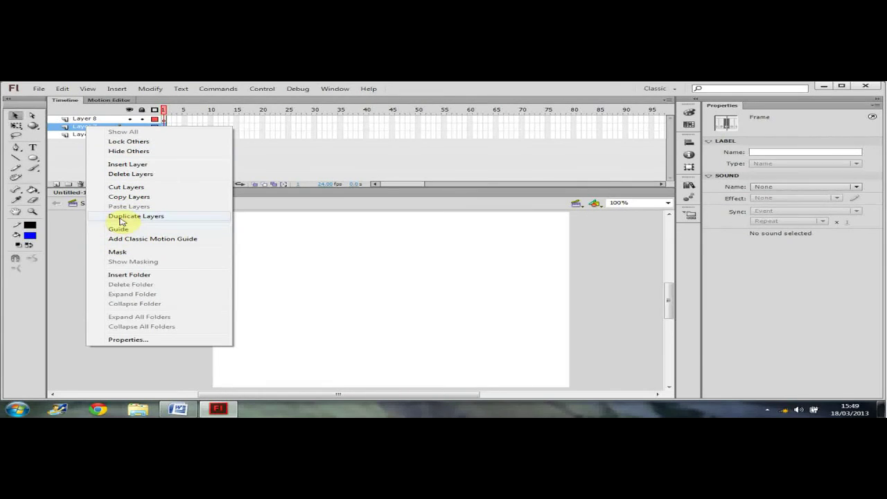
{"action": "left_click", "coordinate": [129, 174]}
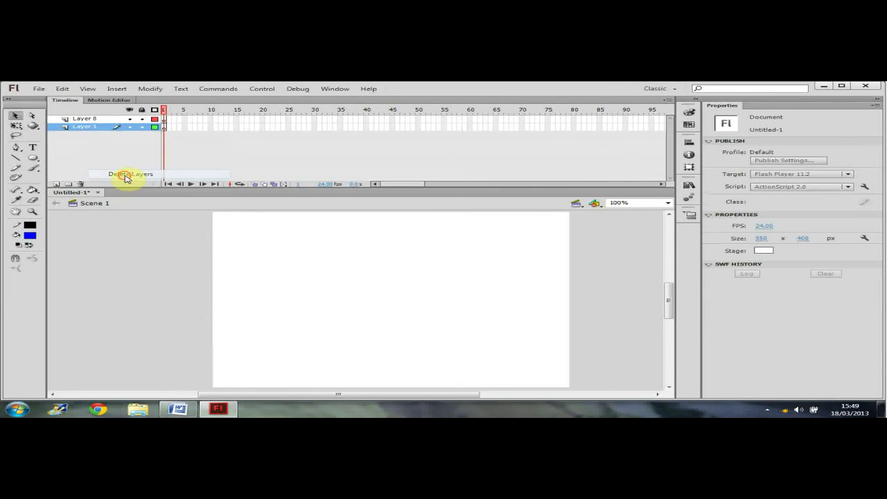
{"action": "right_click", "coordinate": [101, 120]}
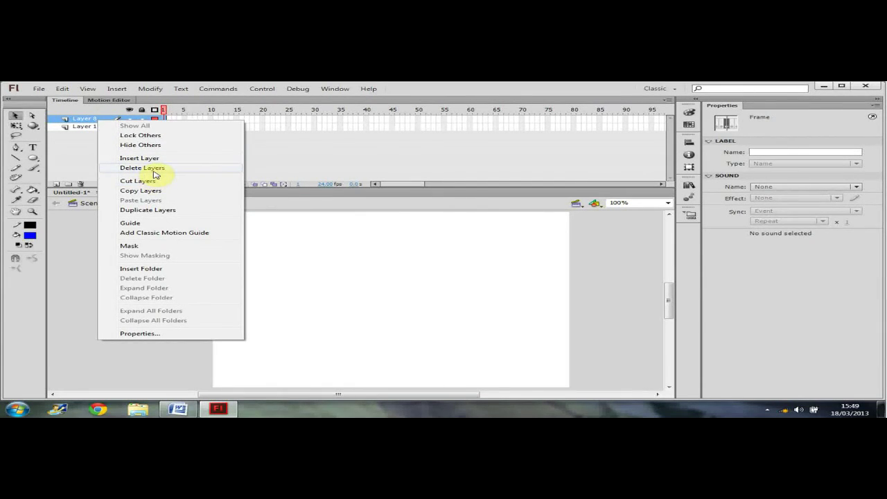
{"action": "left_click", "coordinate": [154, 170]}
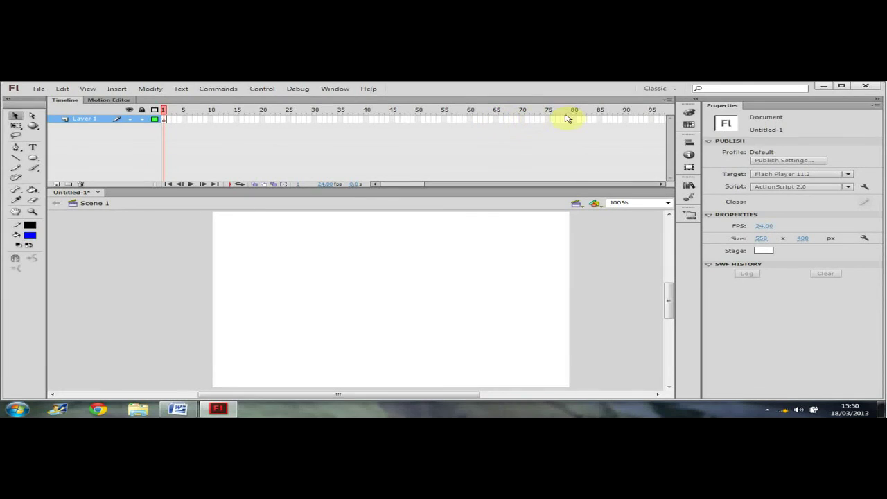
Try the Tiny and Large frame sizes for the timeline and return it to Normal.
{"action": "left_click", "coordinate": [668, 102]}
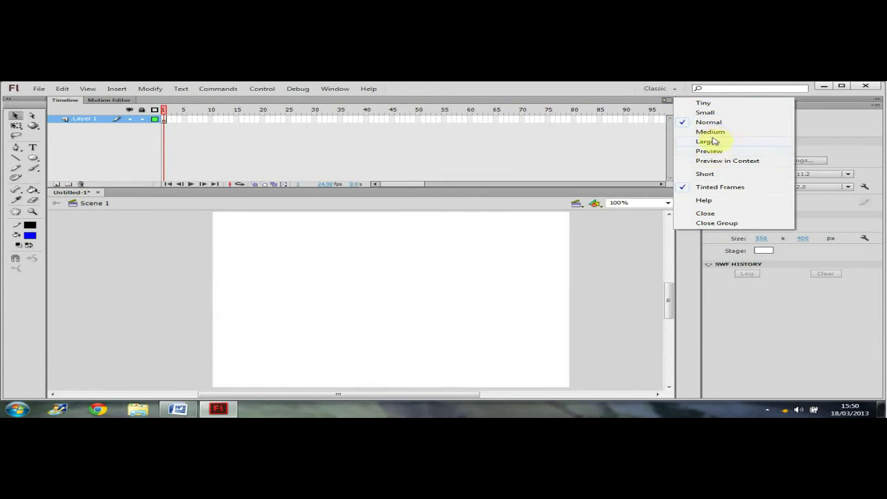
{"action": "left_click", "coordinate": [708, 103]}
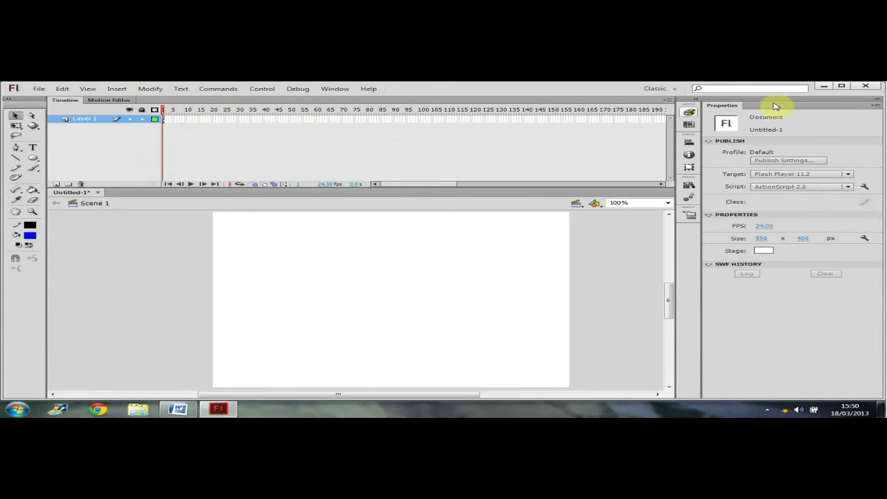
{"action": "left_click", "coordinate": [669, 103]}
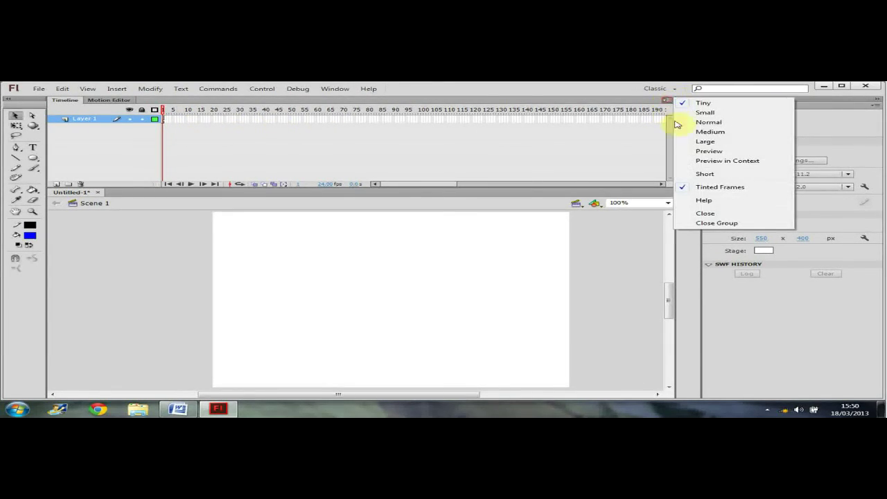
{"action": "left_click", "coordinate": [707, 144]}
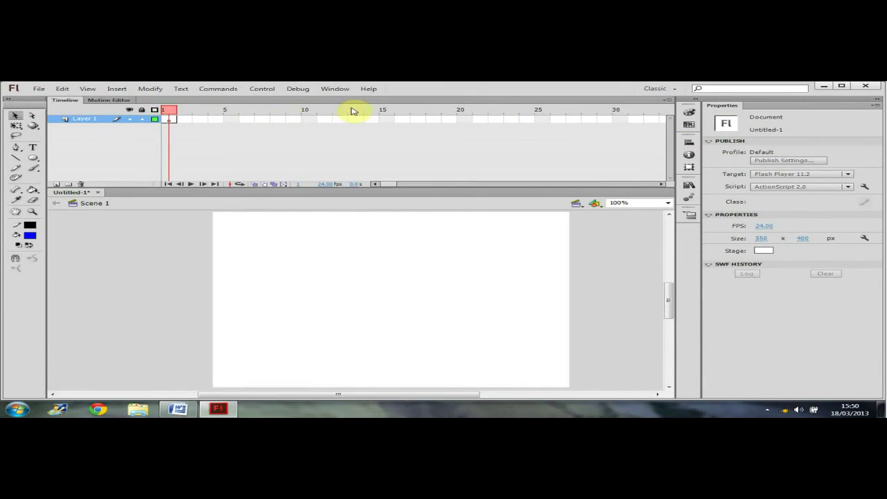
{"action": "left_click", "coordinate": [667, 104]}
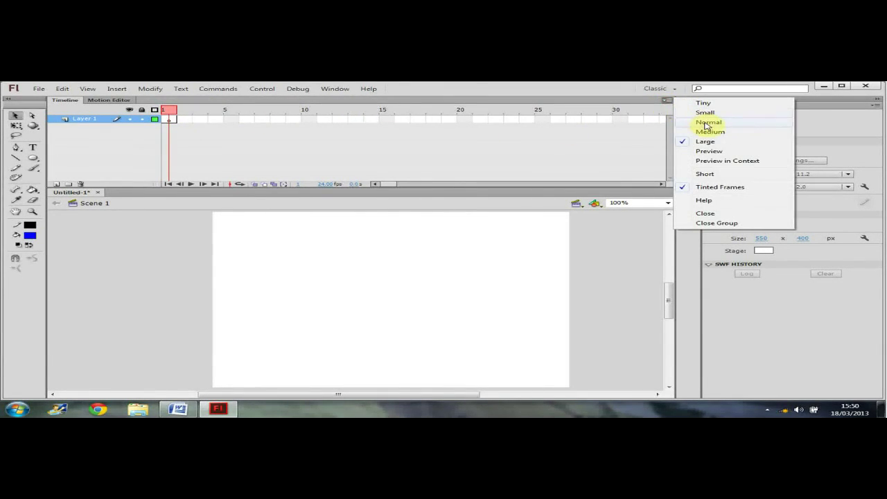
{"action": "left_click", "coordinate": [705, 123]}
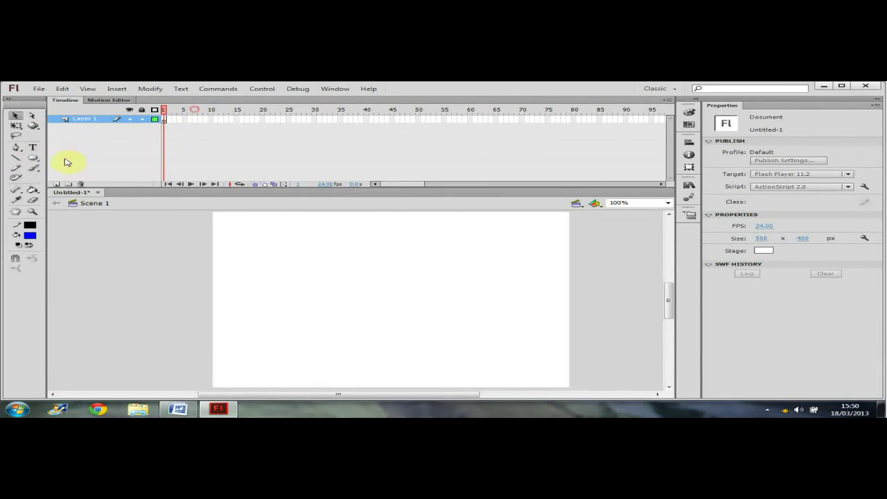
Draw a large blue oval with a black outline in the middle of the stage in frame 1 of Layer 1.
{"action": "left_click", "coordinate": [33, 157]}
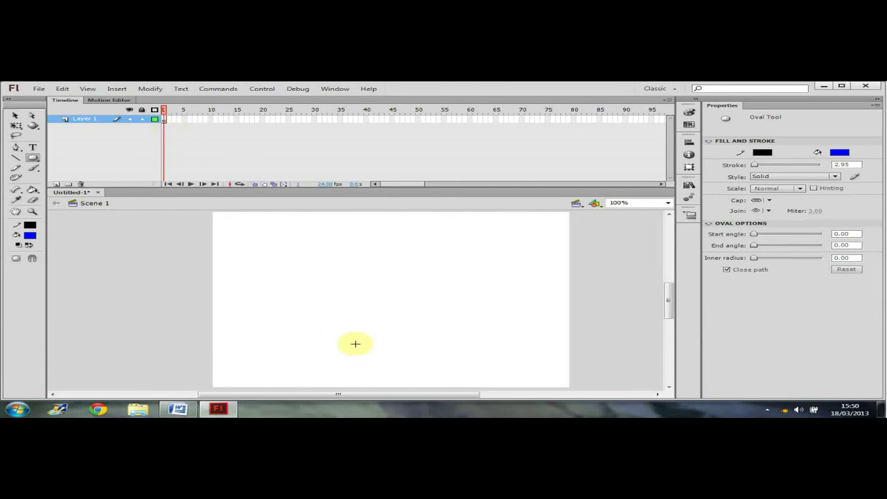
{"action": "mouse_move", "coordinate": [300, 261]}
{"action": "left_mouse_down"}
{"action": "mouse_move", "coordinate": [422, 323]}
{"action": "mouse_move", "coordinate": [438, 346]}
{"action": "left_mouse_up"}
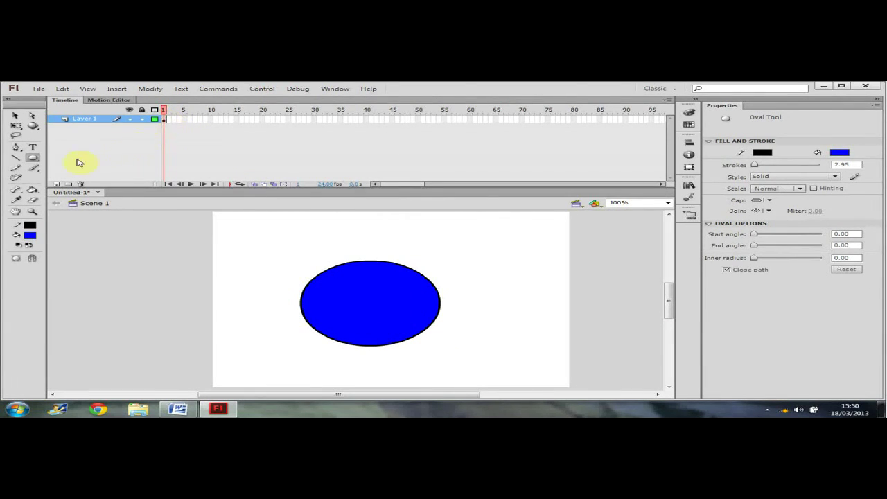
Insert a keyframe at frame 10 of Layer 1 and convert frame 15 to a blank keyframe.
{"action": "right_click", "coordinate": [211, 120]}
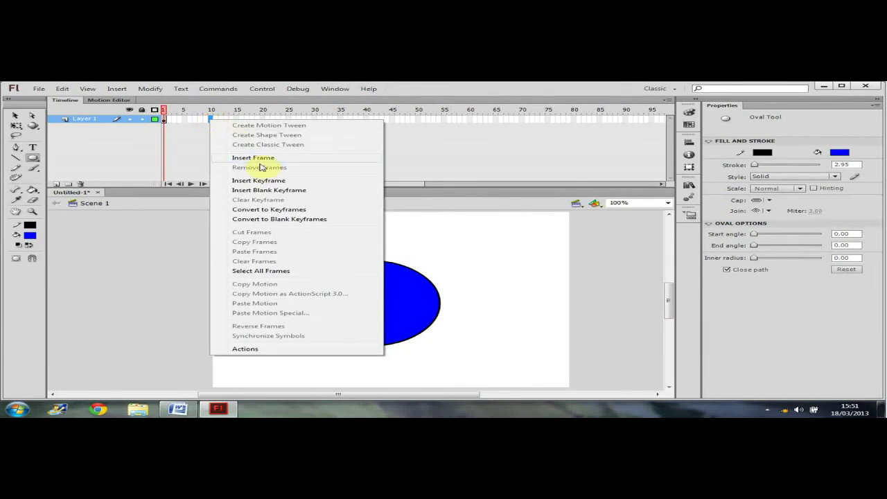
{"action": "left_click", "coordinate": [276, 183]}
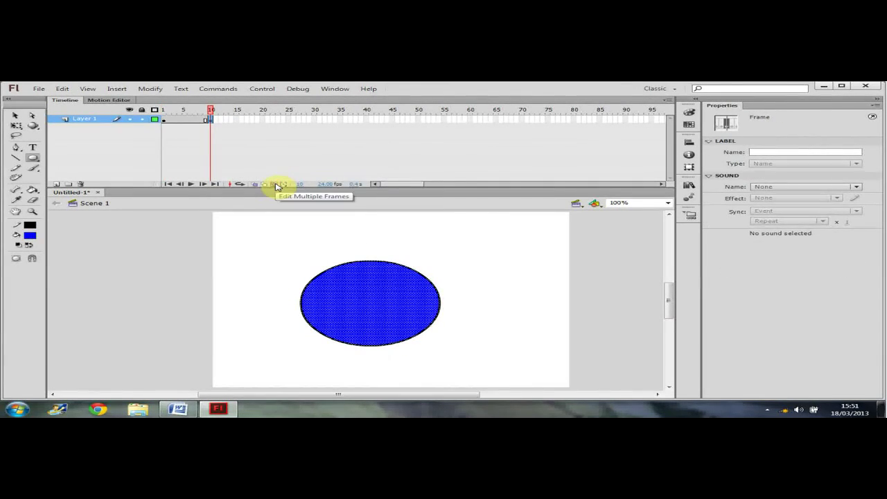
{"action": "right_click", "coordinate": [238, 120]}
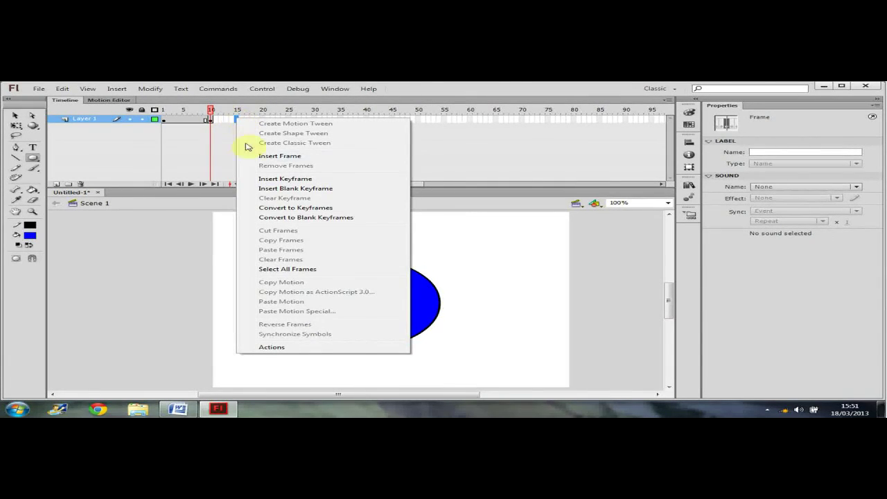
{"action": "left_click", "coordinate": [296, 218]}
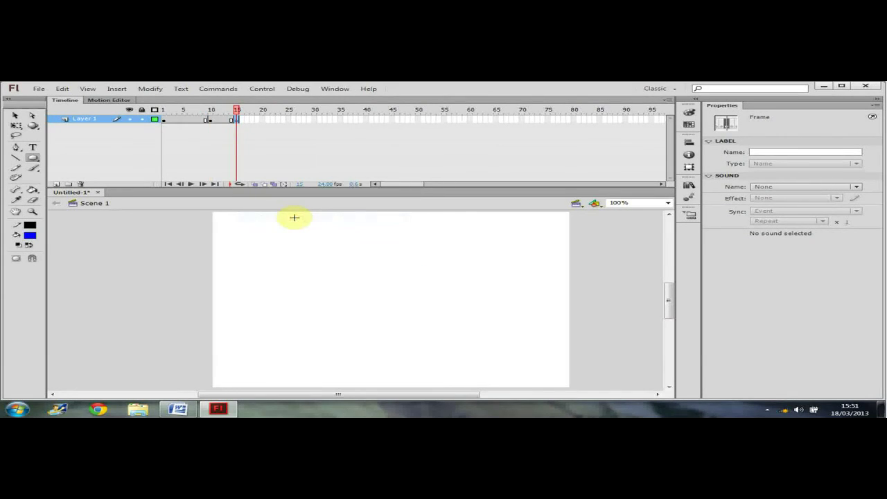
Move the playhead to frame 7 and back to frame 1 to view the oval across the frames.
{"action": "left_click", "coordinate": [195, 110]}
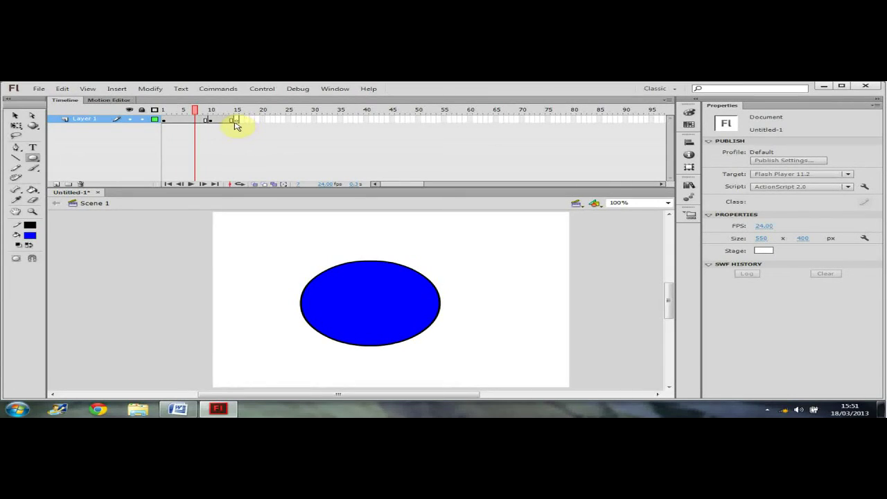
{"action": "left_click_drag", "start_coordinate": [196, 111], "coordinate": [164, 119]}
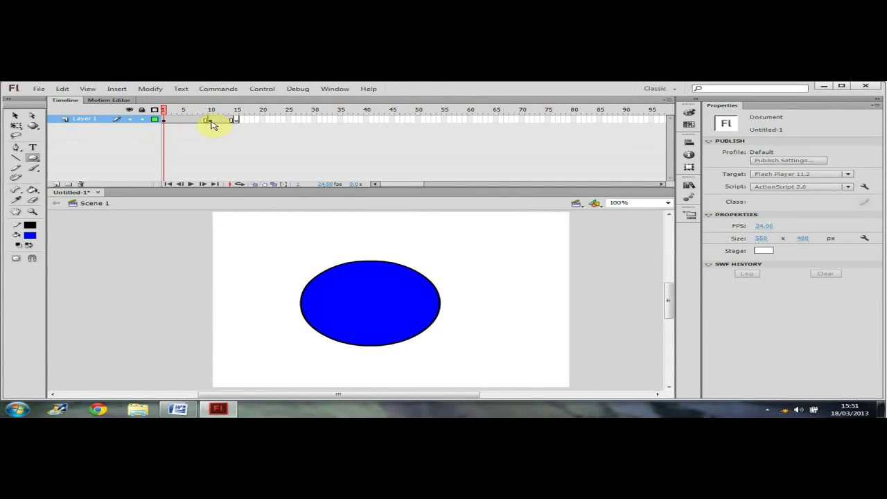
Insert a regular frame at frame 20 and a keyframe at frame 25 of Layer 1.
{"action": "right_click", "coordinate": [261, 119]}
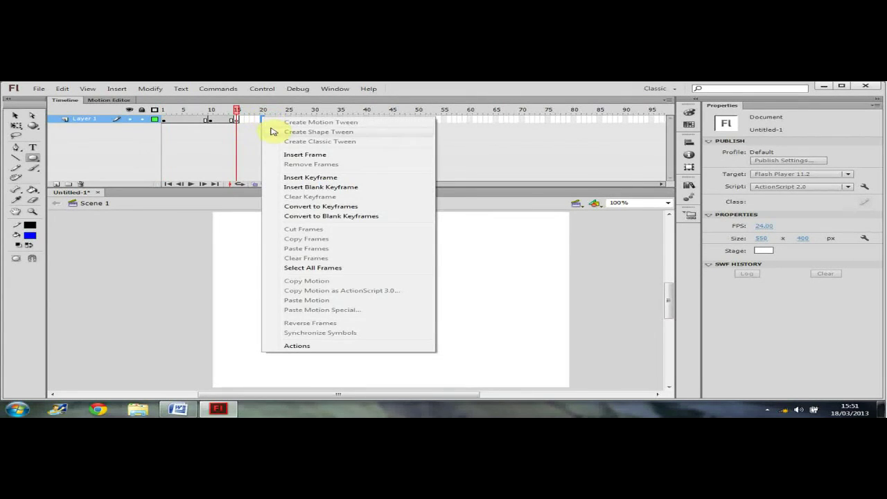
{"action": "left_click", "coordinate": [322, 155]}
{"action": "right_click", "coordinate": [289, 121]}
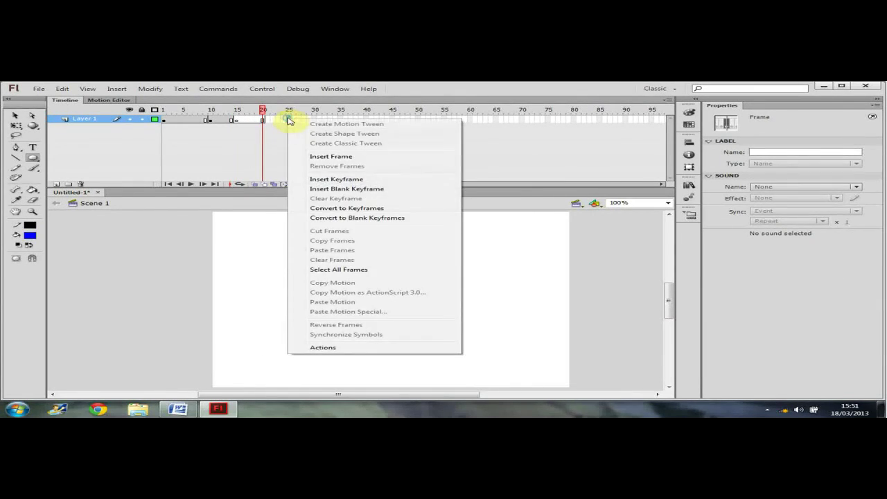
{"action": "left_click", "coordinate": [359, 181]}
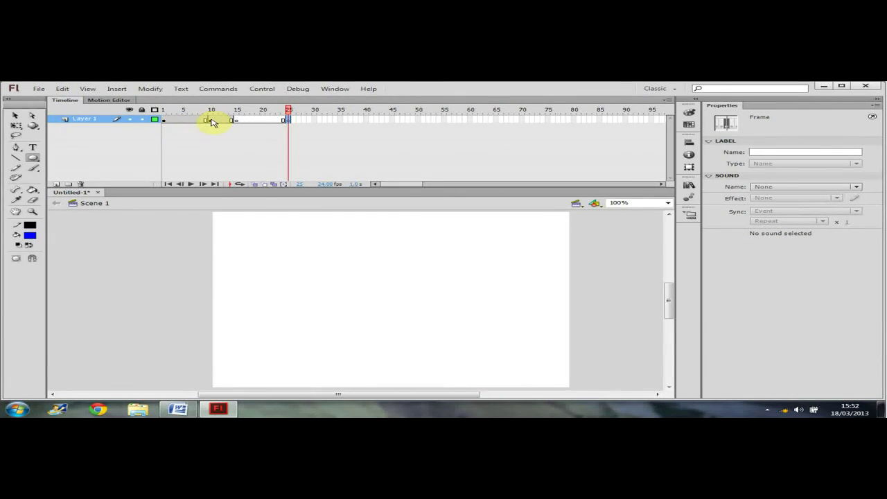
Remove all the frames after frame 1 of Layer 1.
{"action": "left_click_drag", "start_coordinate": [303, 120], "coordinate": [173, 124]}
{"action": "right_click", "coordinate": [179, 121]}
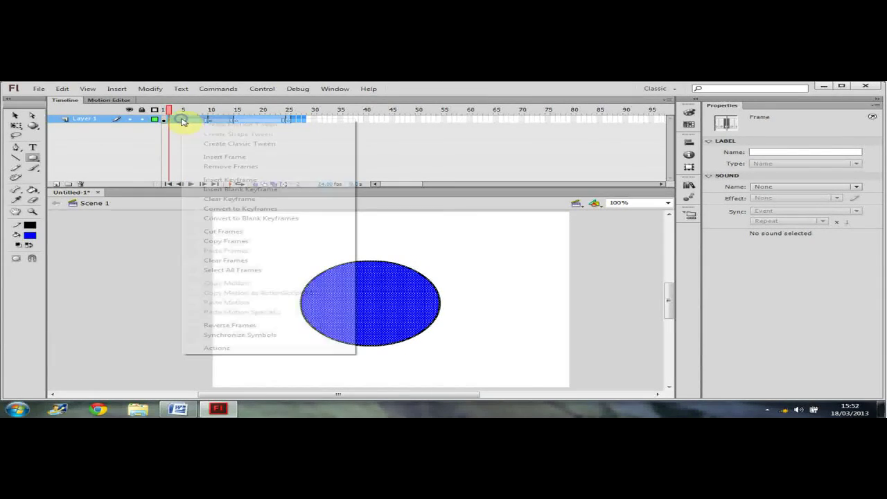
{"action": "left_click", "coordinate": [224, 167]}
{"action": "left_click", "coordinate": [320, 119]}
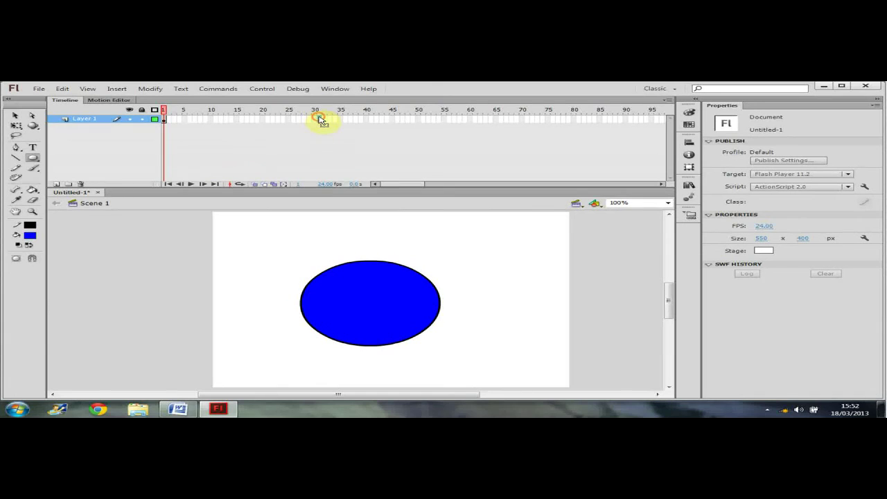
Select the whole oval in frame 1 and move it to the stage's left edge, at about X 0, Y 51.
{"action": "left_click", "coordinate": [16, 115]}
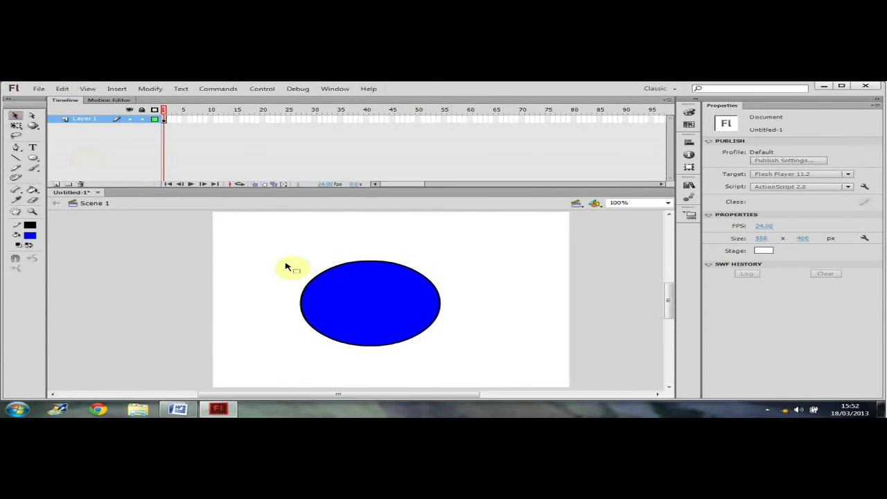
{"action": "left_click_drag", "start_coordinate": [272, 250], "coordinate": [464, 354]}
{"action": "left_click_drag", "start_coordinate": [389, 312], "coordinate": [297, 281]}
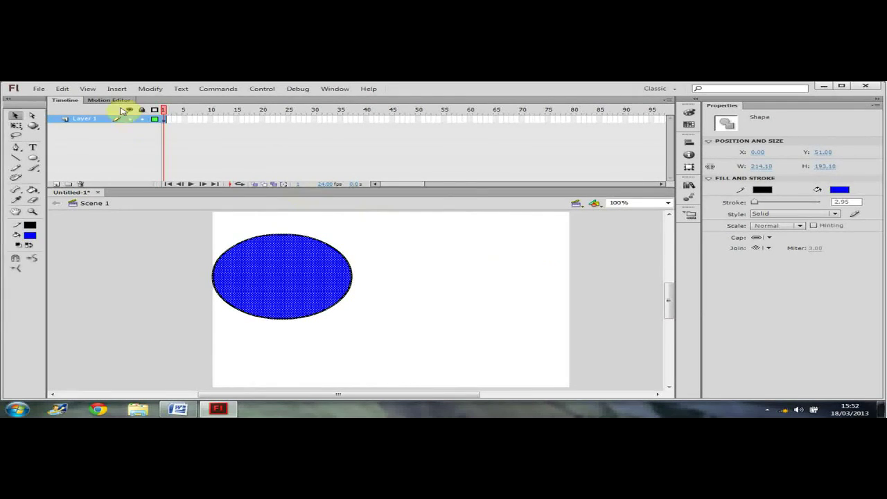
Convert frame 5 of Layer 1 to a keyframe and move the oval right to about X 94, Y 57.
{"action": "right_click", "coordinate": [185, 121]}
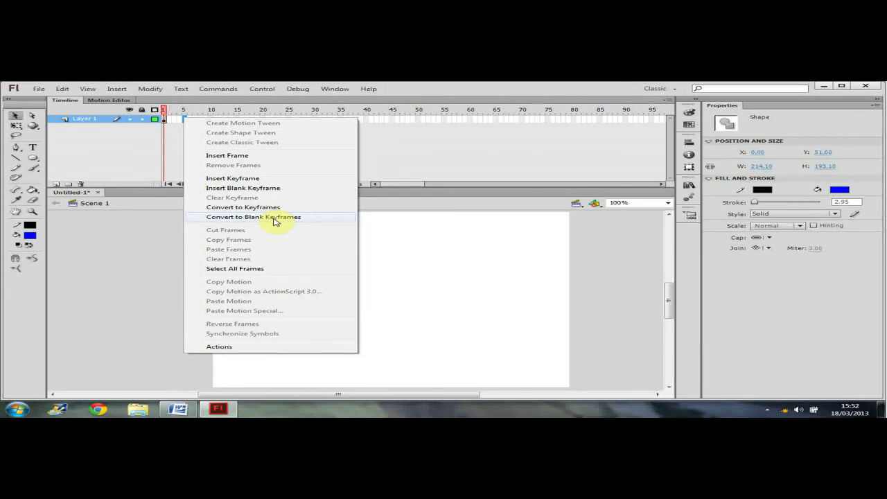
{"action": "left_click", "coordinate": [259, 207]}
{"action": "left_click_drag", "start_coordinate": [281, 270], "coordinate": [340, 278]}
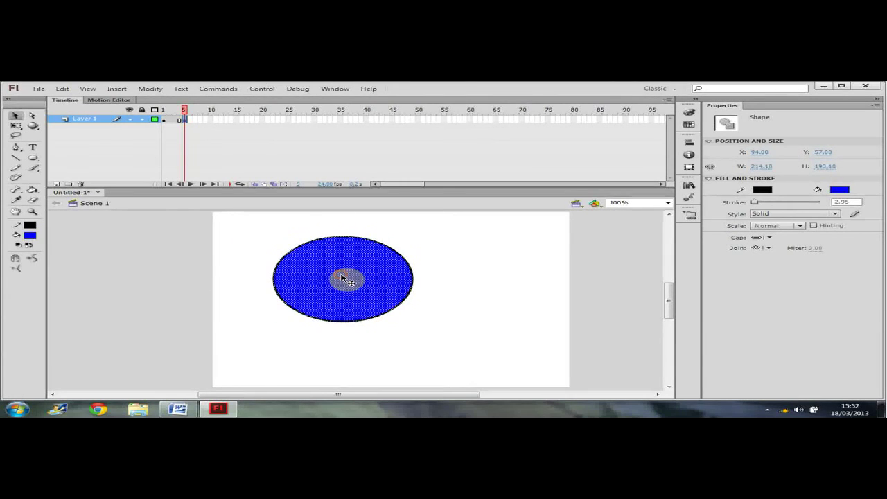
{"action": "left_click", "coordinate": [165, 109]}
{"action": "left_click_drag", "start_coordinate": [172, 110], "coordinate": [188, 110]}
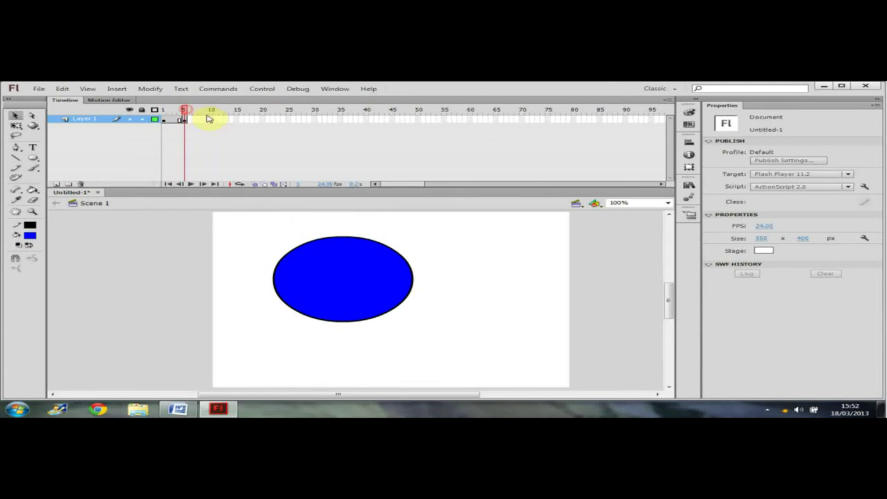
Convert frame 10 of Layer 1 to a keyframe and move the oval right to about X 177, Y 60.
{"action": "right_click", "coordinate": [210, 119]}
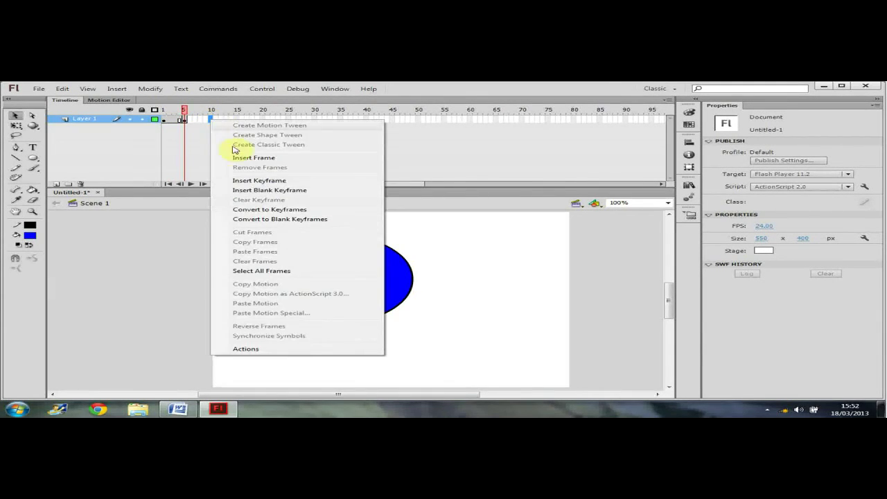
{"action": "left_click", "coordinate": [287, 209]}
{"action": "left_click_drag", "start_coordinate": [347, 271], "coordinate": [398, 279]}
Insert a keyframe at frame 15 of Layer 1 and move the oval right to about X 260, Y 57.
{"action": "right_click", "coordinate": [236, 119]}
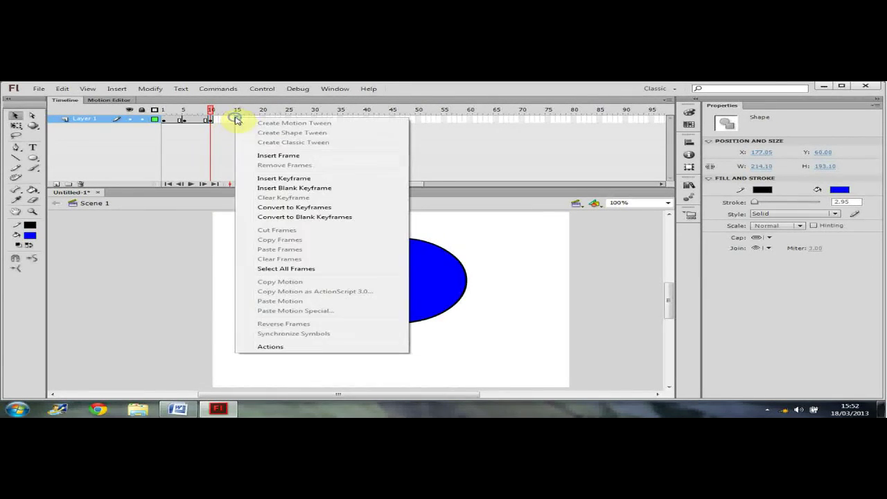
{"action": "left_click", "coordinate": [284, 180]}
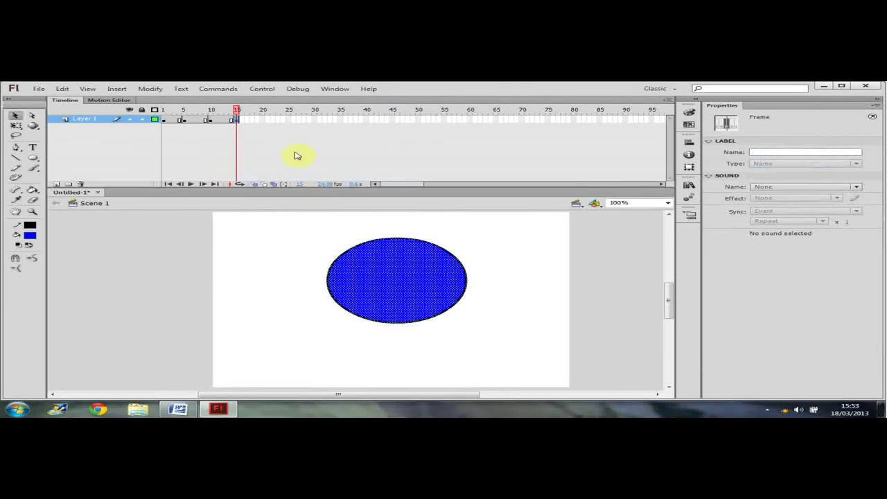
{"action": "left_click_drag", "start_coordinate": [410, 277], "coordinate": [463, 277]}
Insert a keyframe at frame 20 of Layer 1 and move the oval to the stage's right edge, at about X 340, Y 63.
{"action": "right_click", "coordinate": [262, 119]}
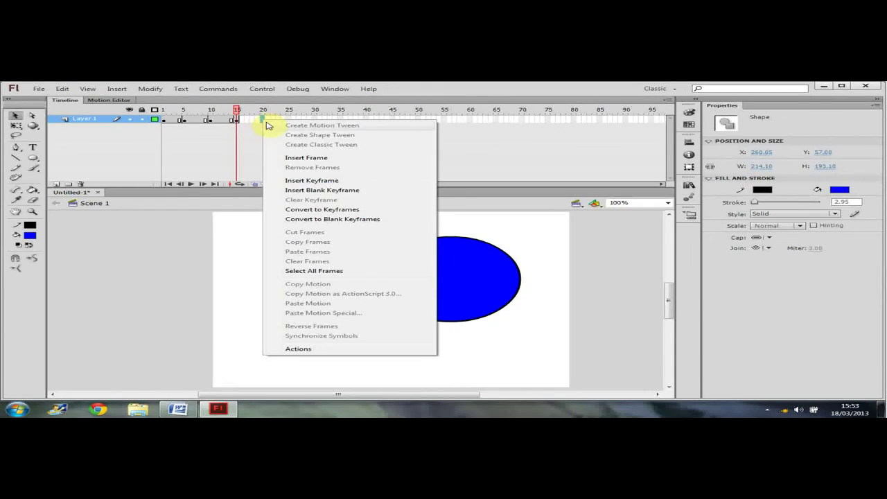
{"action": "left_click", "coordinate": [323, 183]}
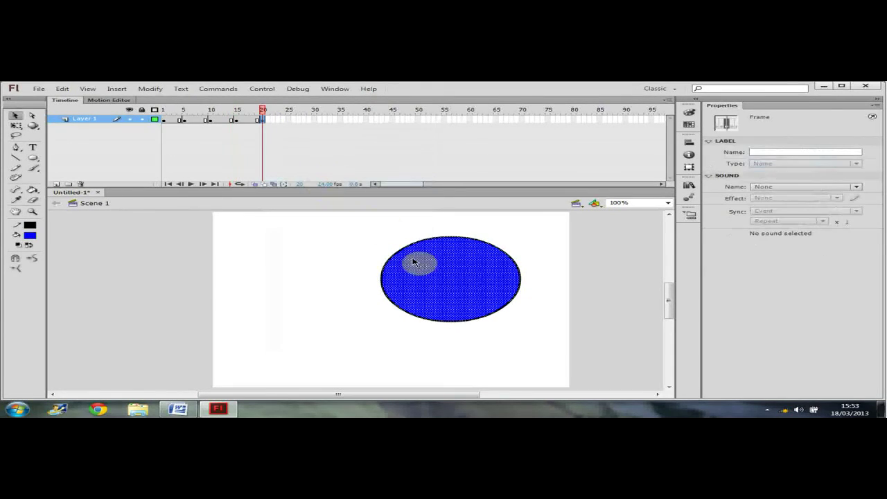
{"action": "left_click_drag", "start_coordinate": [456, 282], "coordinate": [507, 283]}
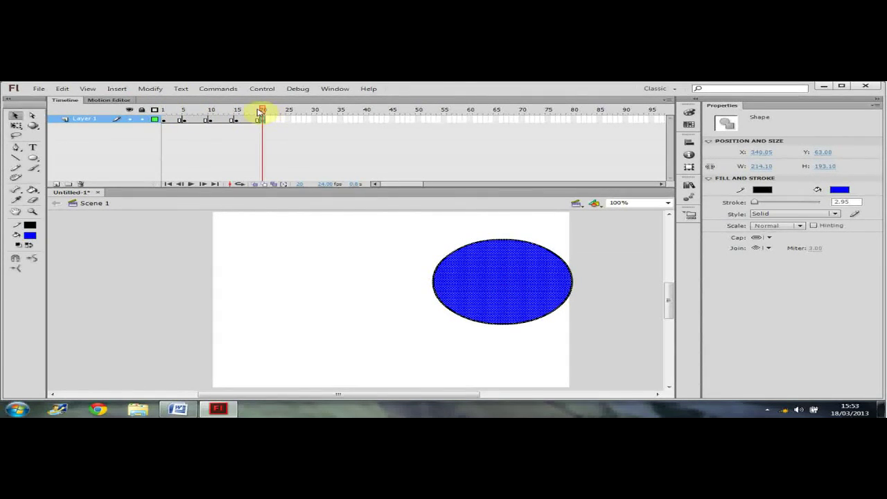
Convert frame 25 of Layer 1 to a blank keyframe.
{"action": "left_click_drag", "start_coordinate": [266, 111], "coordinate": [163, 119]}
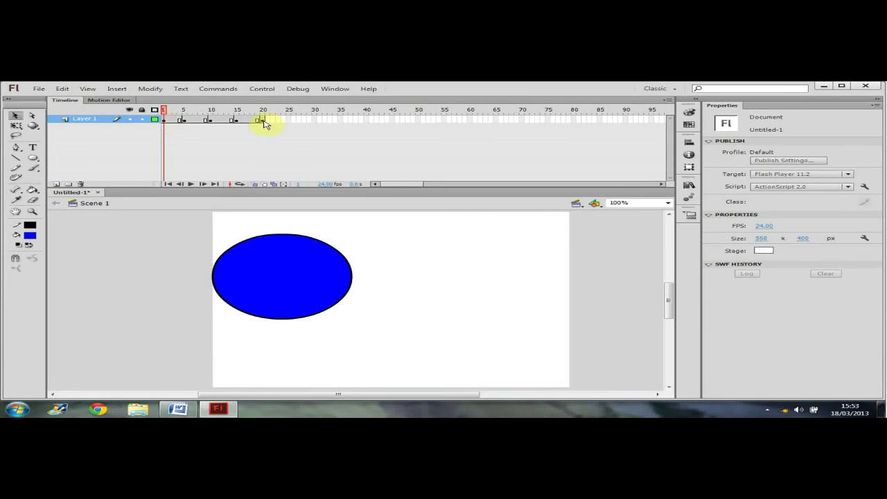
{"action": "right_click", "coordinate": [288, 120]}
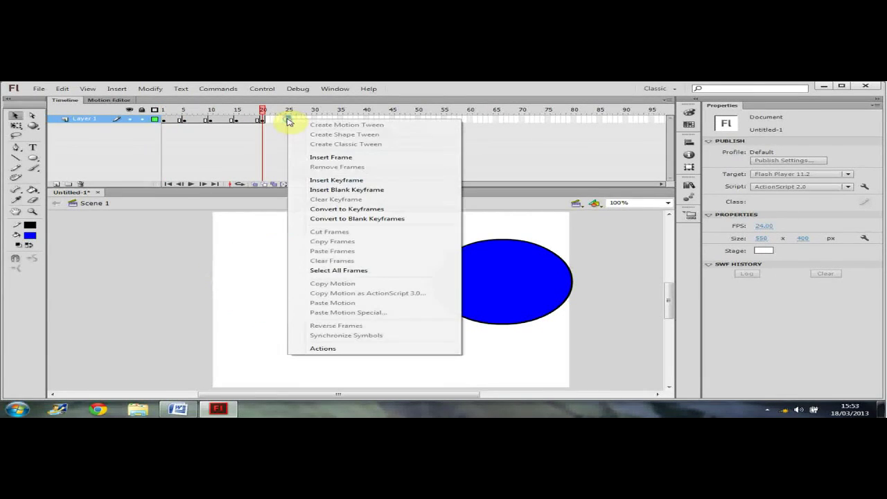
{"action": "left_click", "coordinate": [369, 219]}
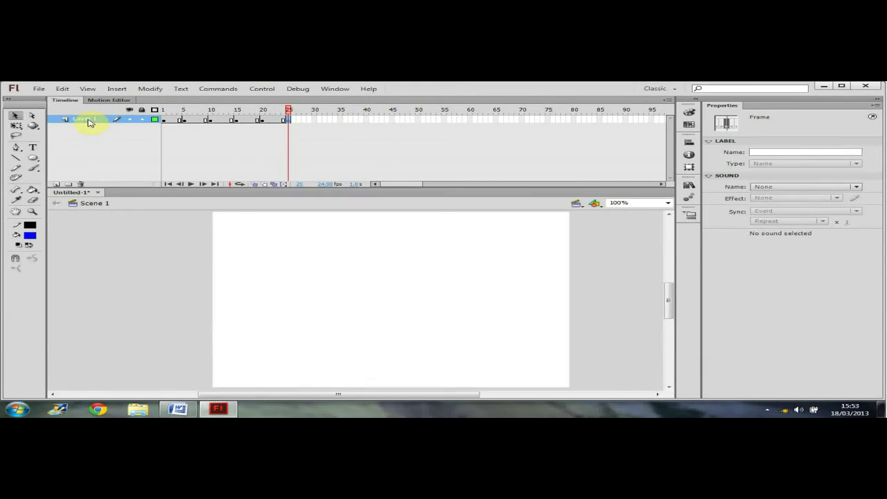
{"action": "right_click", "coordinate": [340, 120]}
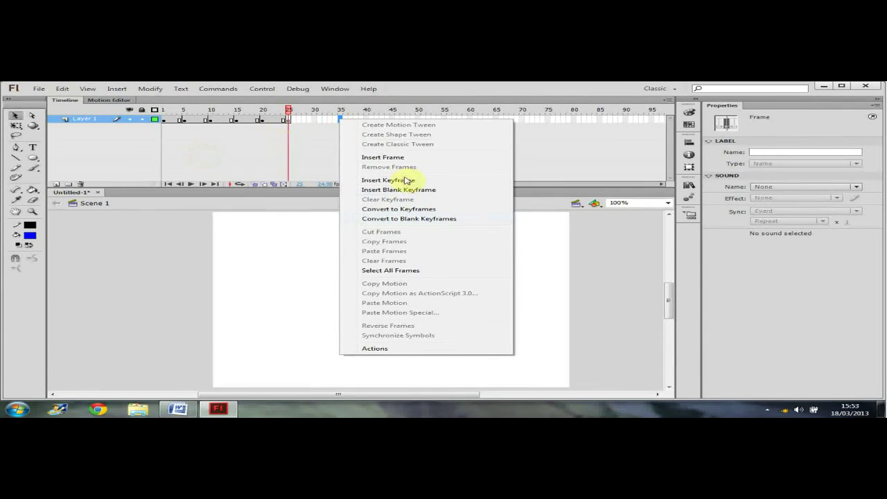
{"action": "left_click", "coordinate": [400, 219]}
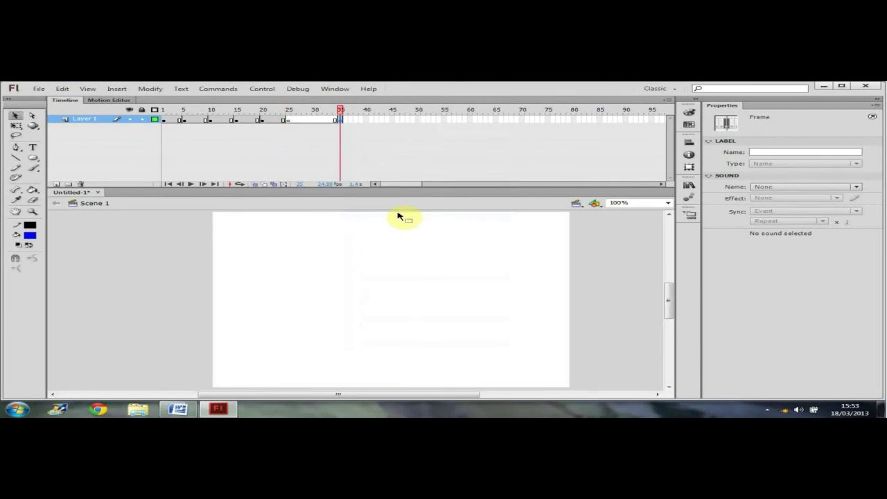
{"action": "right_click", "coordinate": [342, 121]}
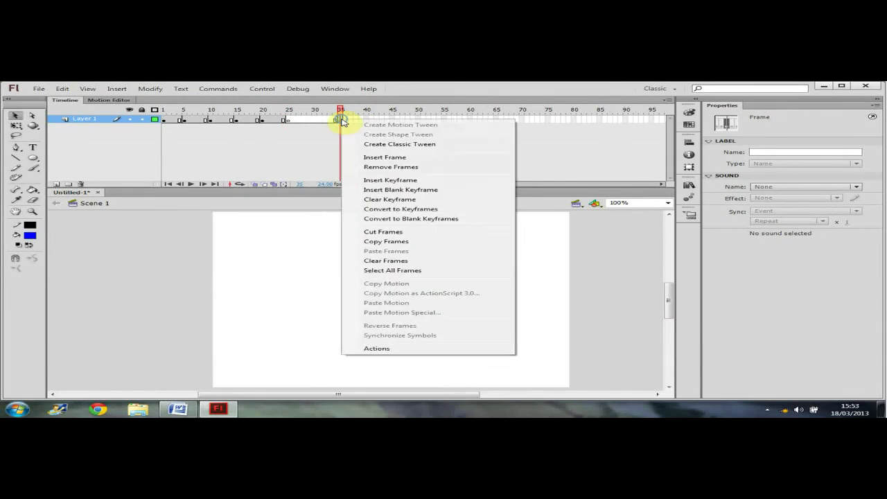
{"action": "left_click", "coordinate": [419, 209]}
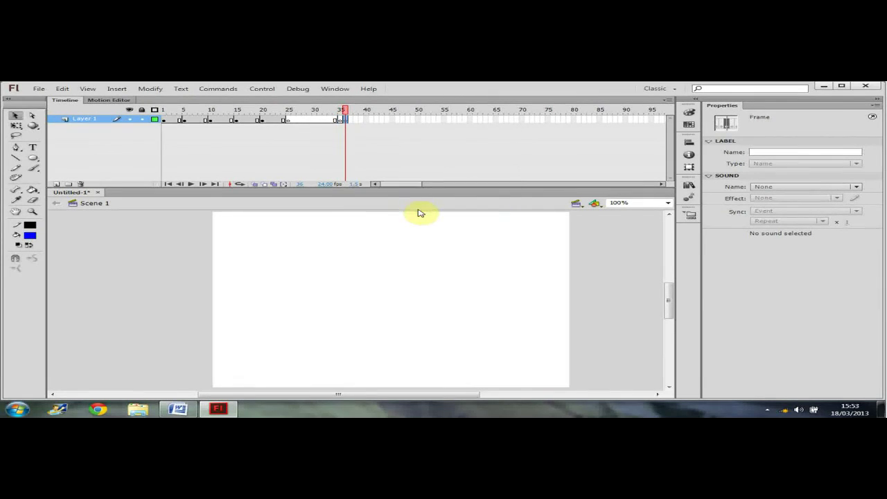
{"action": "left_click_drag", "start_coordinate": [341, 123], "coordinate": [294, 122]}
{"action": "right_click", "coordinate": [294, 122]}
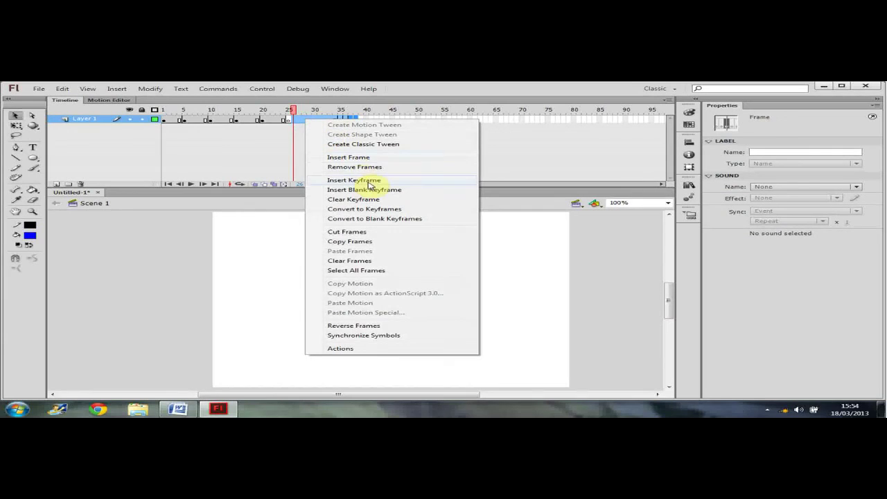
{"action": "left_click", "coordinate": [365, 168]}
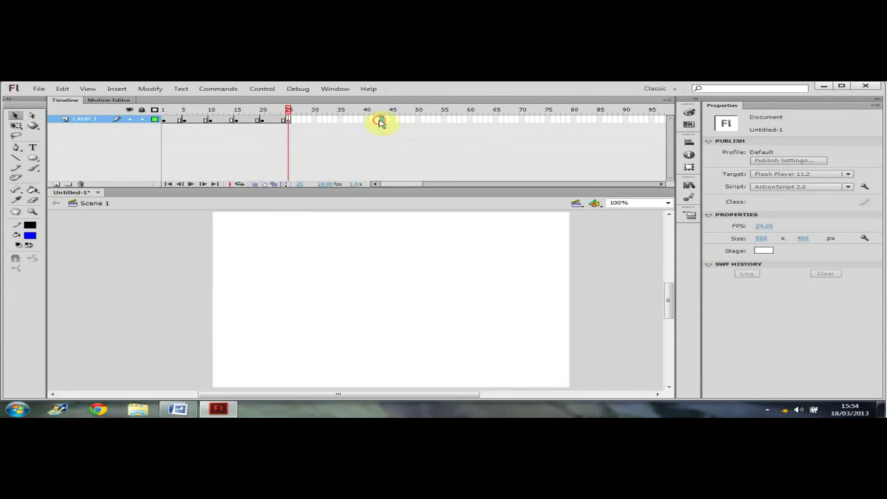
Insert a keyframe at frame 35 of Layer 1 and check the empty frames leading up to it.
{"action": "right_click", "coordinate": [342, 122]}
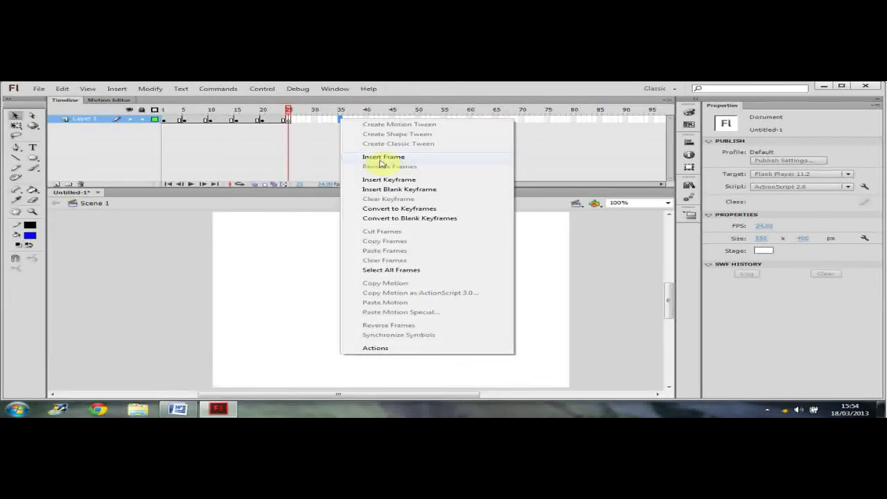
{"action": "left_click", "coordinate": [400, 181]}
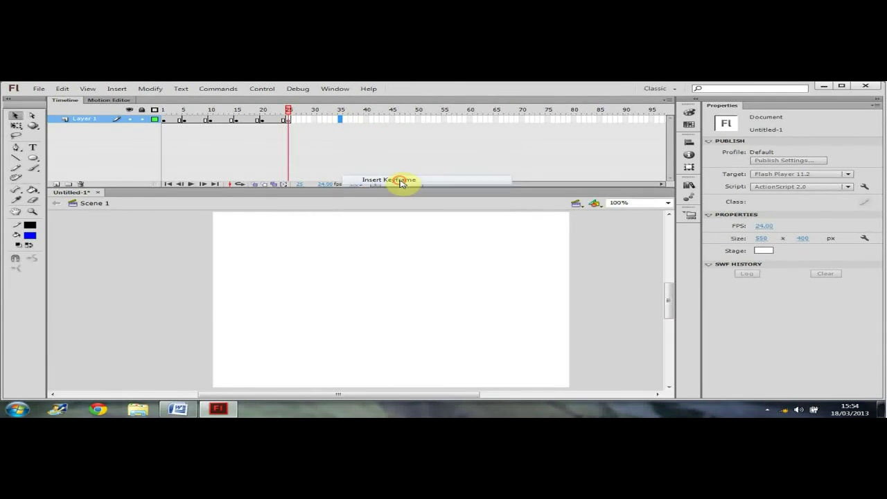
{"action": "left_click", "coordinate": [299, 110]}
{"action": "left_click", "coordinate": [340, 110]}
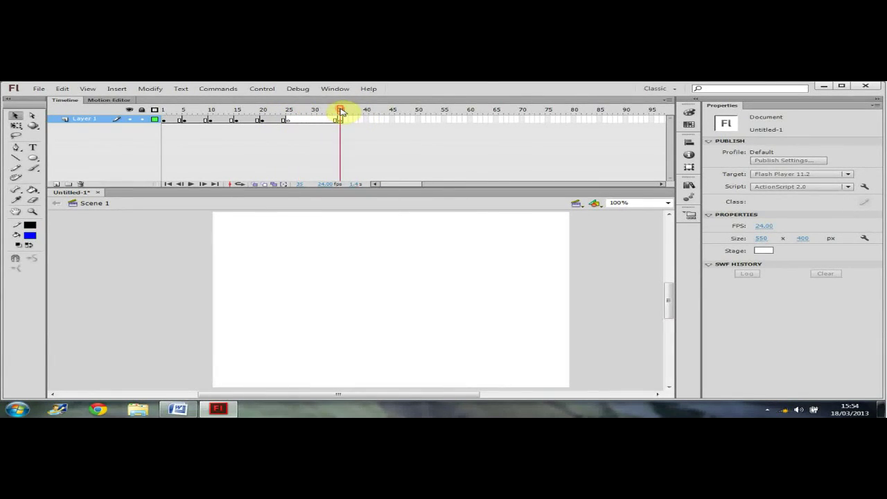
Copy the oval from frame 10 into frame 35 and place it near the stage's right edge, at about X 333, Y 86.5.
{"action": "left_click", "coordinate": [212, 121]}
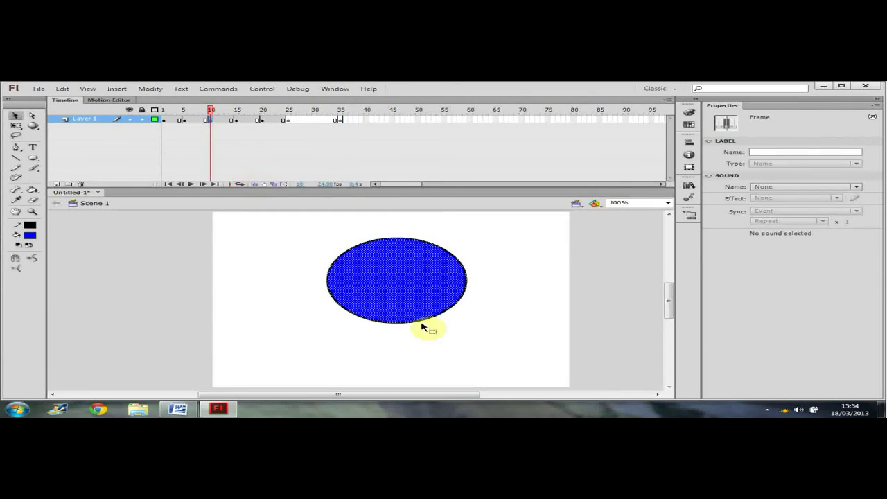
{"action": "right_click", "coordinate": [363, 273]}
{"action": "left_click", "coordinate": [408, 229]}
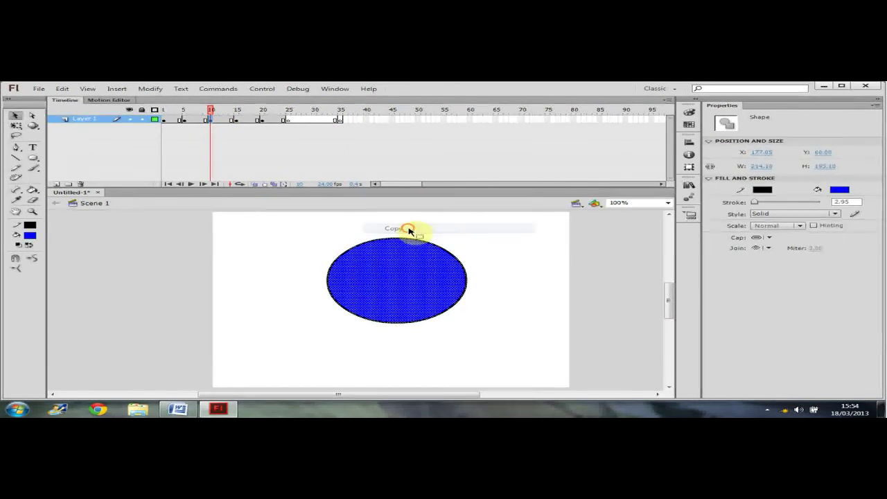
{"action": "left_click", "coordinate": [340, 121]}
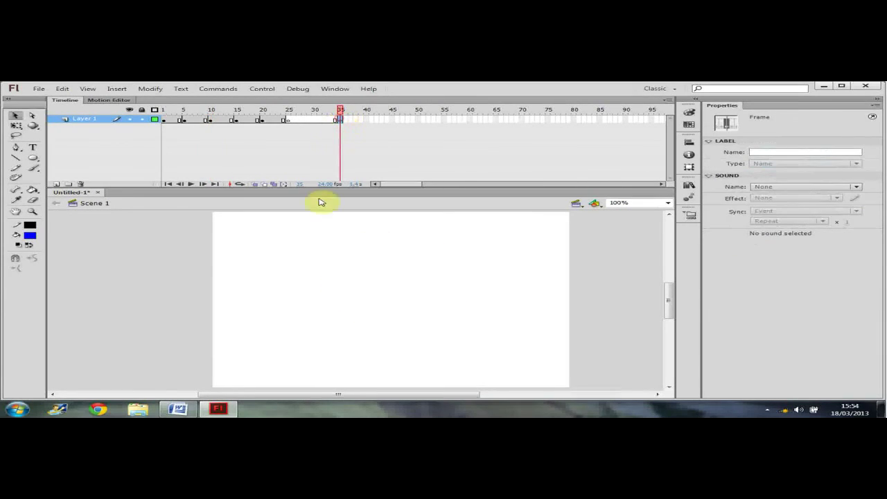
{"action": "right_click", "coordinate": [330, 275]}
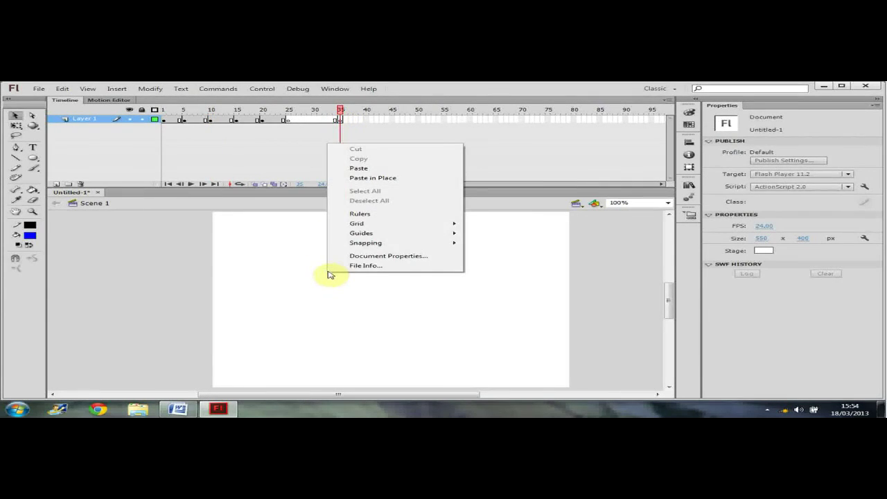
{"action": "left_click", "coordinate": [376, 170]}
{"action": "left_click_drag", "start_coordinate": [355, 312], "coordinate": [492, 297]}
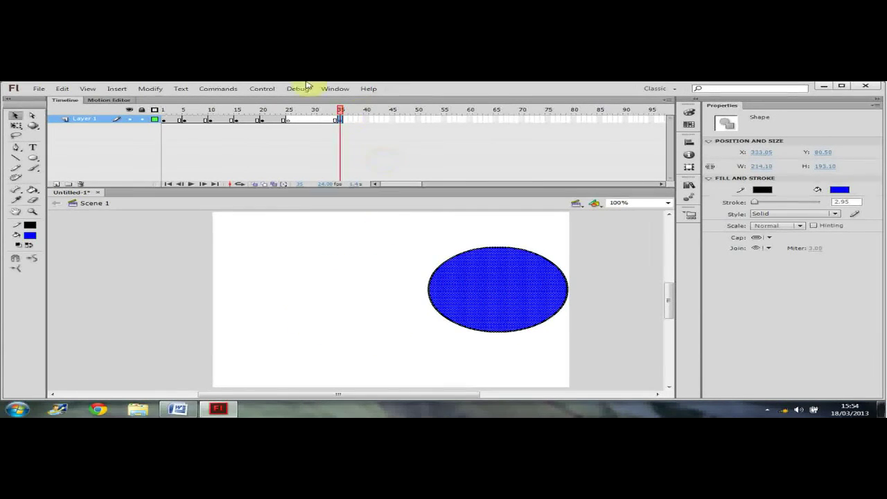
Display Layer 1's contents as outlines with the playhead at frame 35.
{"action": "mouse_move", "coordinate": [340, 111]}
{"action": "left_mouse_down"}
{"action": "mouse_move", "coordinate": [124, 109]}
{"action": "mouse_move", "coordinate": [340, 123]}
{"action": "left_mouse_up"}
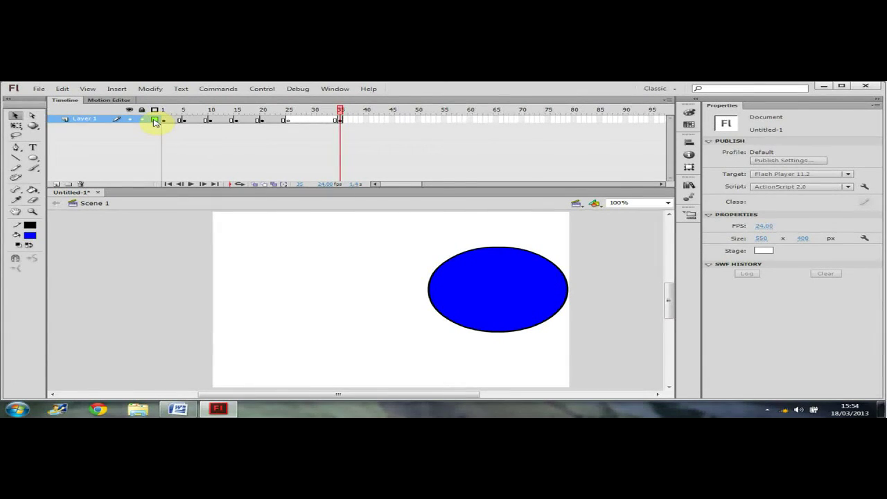
{"action": "left_click", "coordinate": [156, 121]}
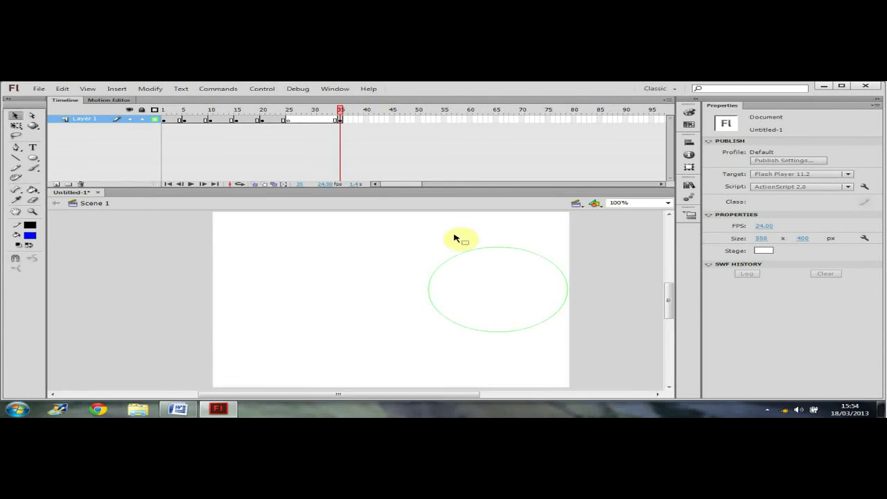
Turn off the outline display of Layer 1 to show the oval's full fill and stroke.
{"action": "left_click_drag", "start_coordinate": [340, 109], "coordinate": [347, 127]}
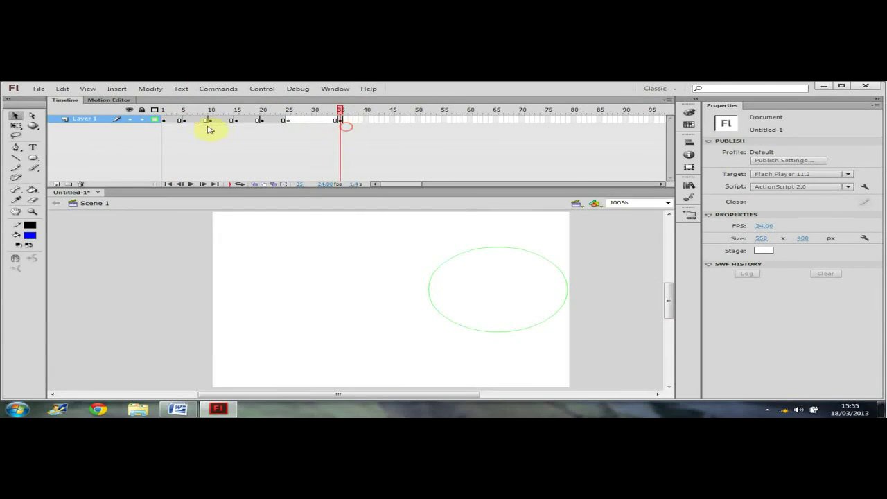
{"action": "left_click", "coordinate": [155, 119]}
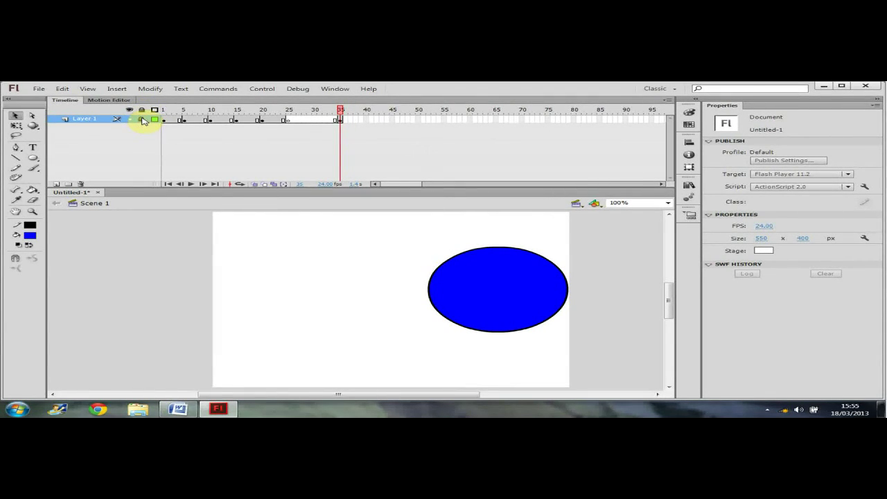
Lock Layer 1 and try to select the oval on the stage.
{"action": "left_click", "coordinate": [141, 120]}
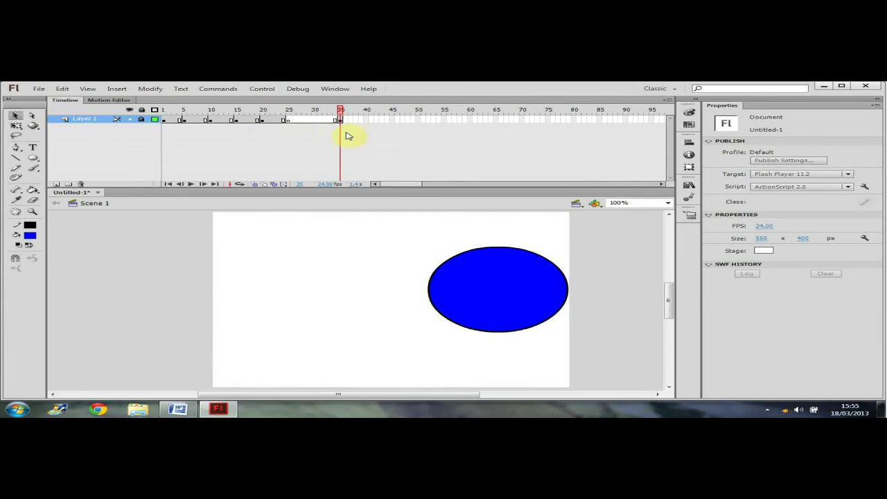
{"action": "left_click", "coordinate": [435, 298]}
{"action": "left_click", "coordinate": [434, 286]}
{"action": "left_click", "coordinate": [449, 321]}
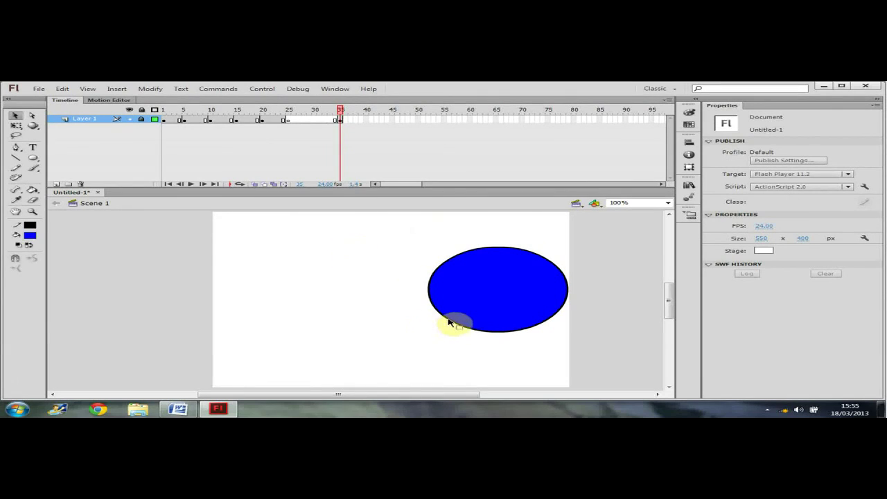
{"action": "left_click", "coordinate": [361, 227]}
{"action": "left_click_drag", "start_coordinate": [361, 226], "coordinate": [594, 344]}
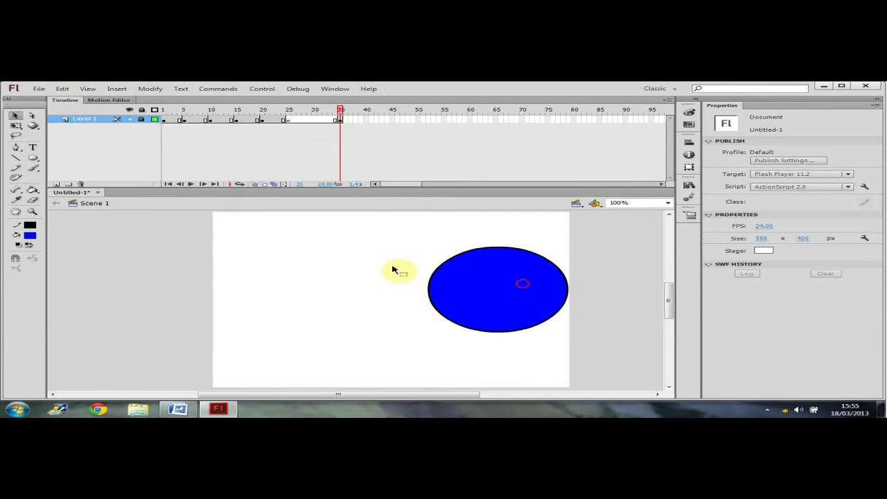
{"action": "left_click_drag", "start_coordinate": [385, 236], "coordinate": [590, 351]}
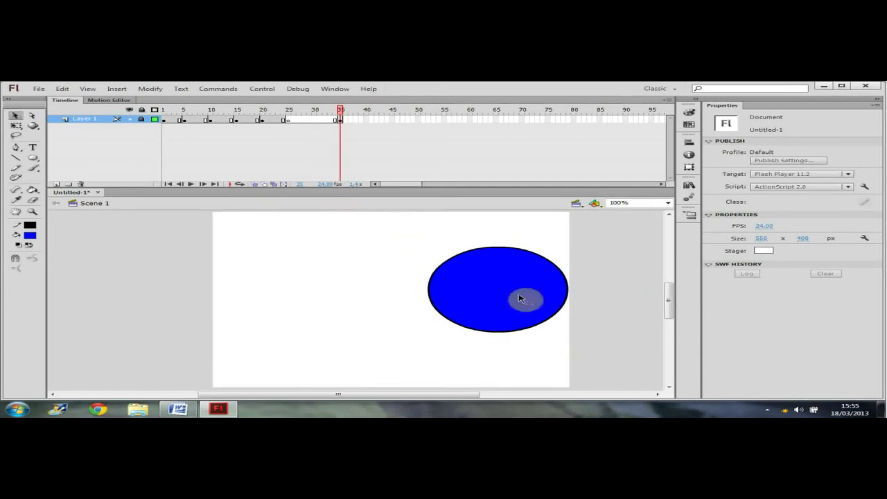
Unlock Layer 1 and move the frame 35 oval past the stage's right edge, to about X 356, Y 120.5.
{"action": "left_click", "coordinate": [141, 121]}
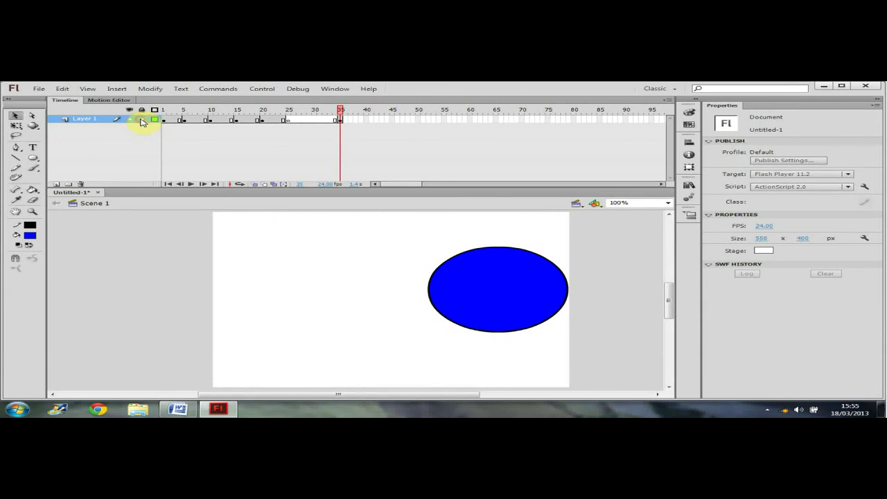
{"action": "left_click", "coordinate": [508, 290]}
{"action": "left_click_drag", "start_coordinate": [507, 287], "coordinate": [523, 307]}
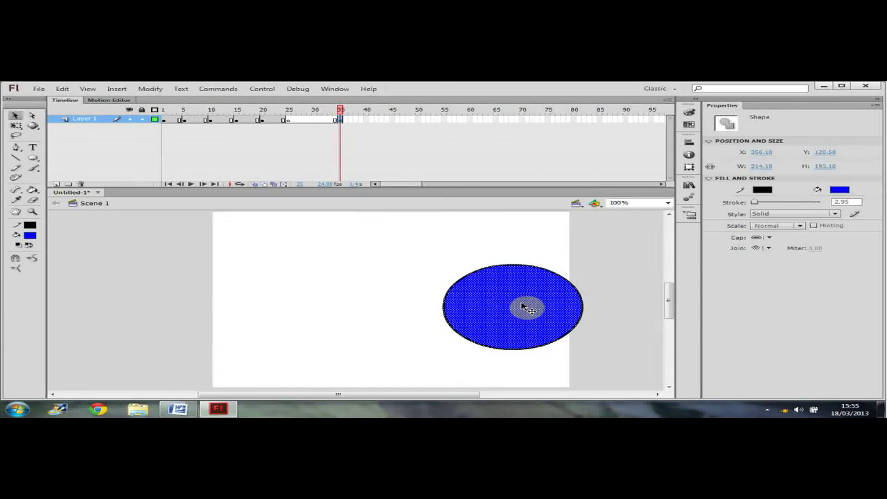
{"action": "left_click", "coordinate": [354, 254]}
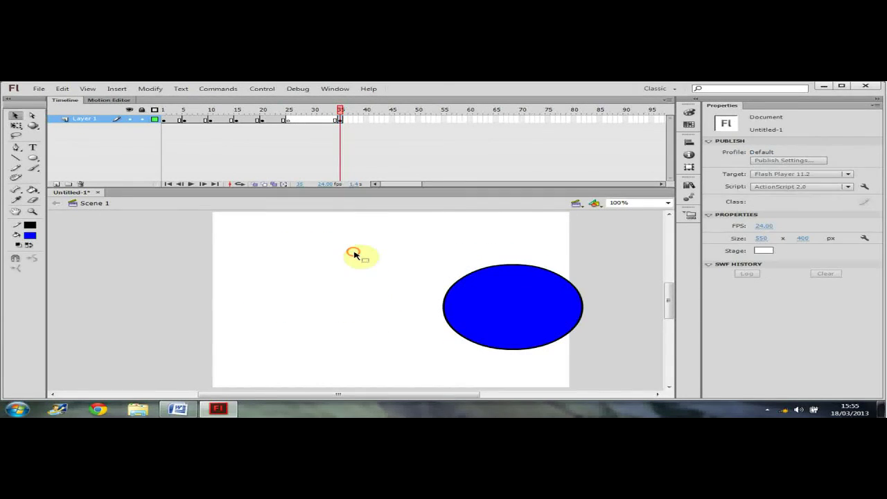
Temporarily hide the contents of Layer 1.
{"action": "left_click", "coordinate": [130, 119]}
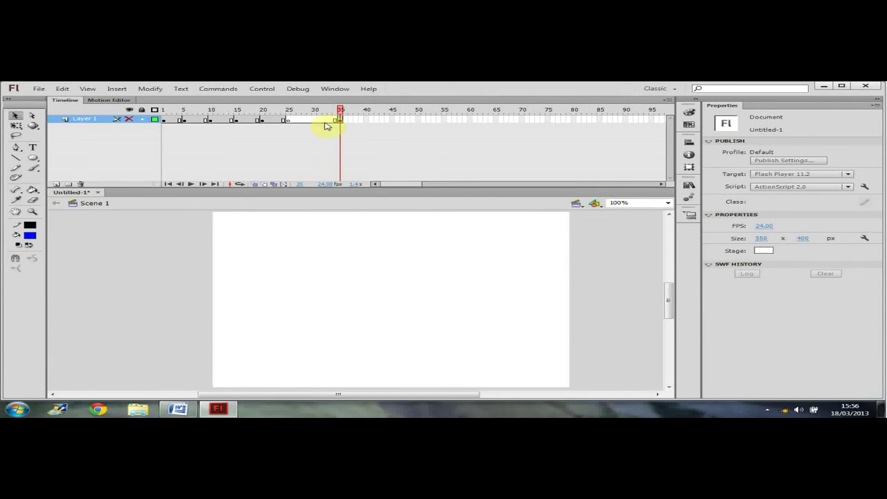
{"action": "mouse_move", "coordinate": [341, 110]}
{"action": "left_mouse_down"}
{"action": "mouse_move", "coordinate": [185, 109]}
{"action": "mouse_move", "coordinate": [341, 111]}
{"action": "mouse_move", "coordinate": [132, 122]}
{"action": "mouse_move", "coordinate": [165, 110]}
{"action": "mouse_move", "coordinate": [350, 115]}
{"action": "mouse_move", "coordinate": [168, 119]}
{"action": "mouse_move", "coordinate": [355, 113]}
{"action": "left_mouse_up"}
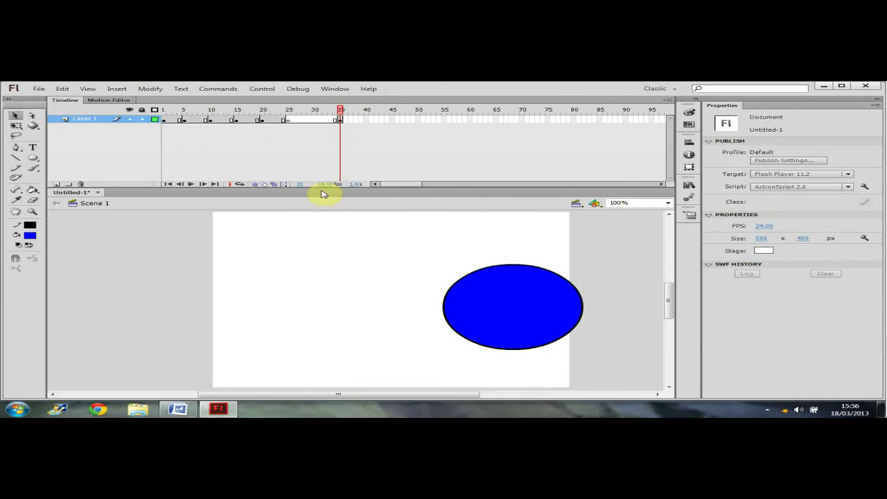
Play the oval animation from frame 1 at the current frame rate.
{"action": "left_click_drag", "start_coordinate": [341, 112], "coordinate": [164, 109]}
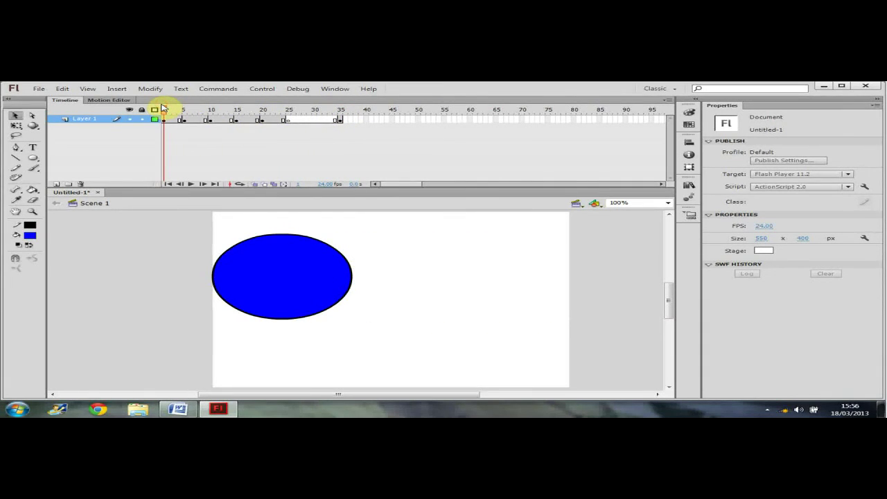
{"action": "key", "text": "Return"}
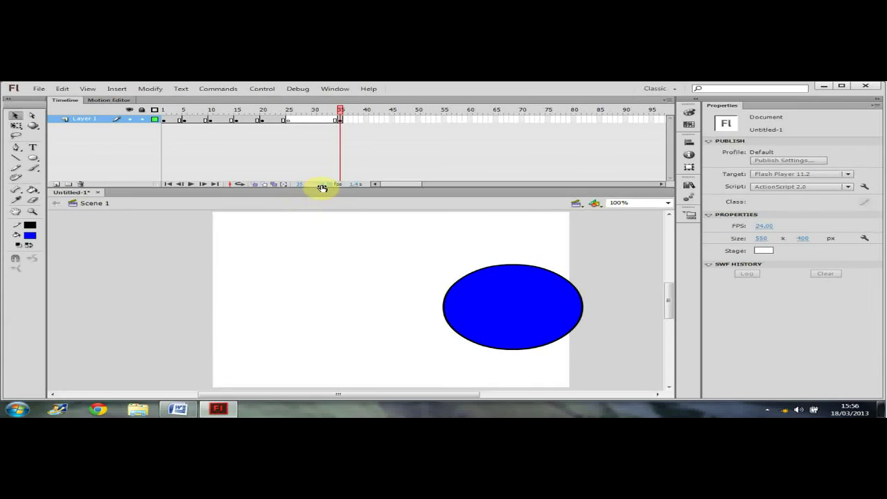
Try playing the animation at 5 and 35 fps, and return the frame rate to 24 fps.
{"action": "left_click_drag", "start_coordinate": [313, 187], "coordinate": [311, 184]}
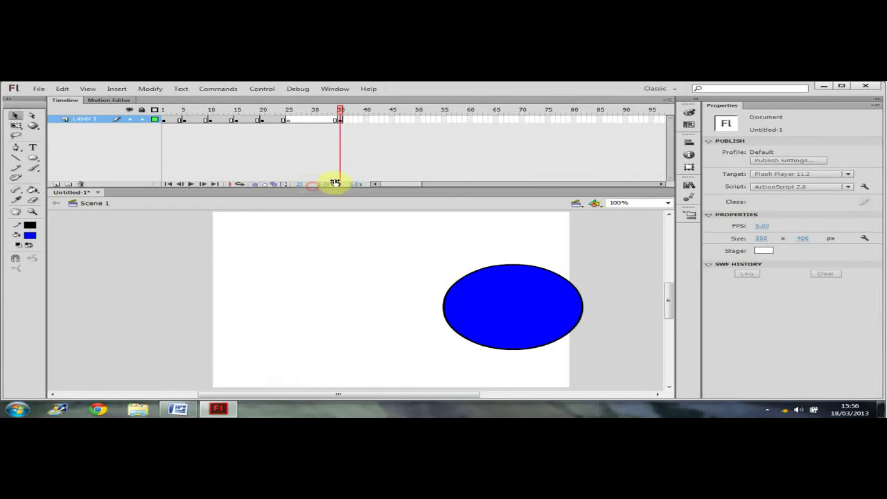
{"action": "key", "text": "Return"}
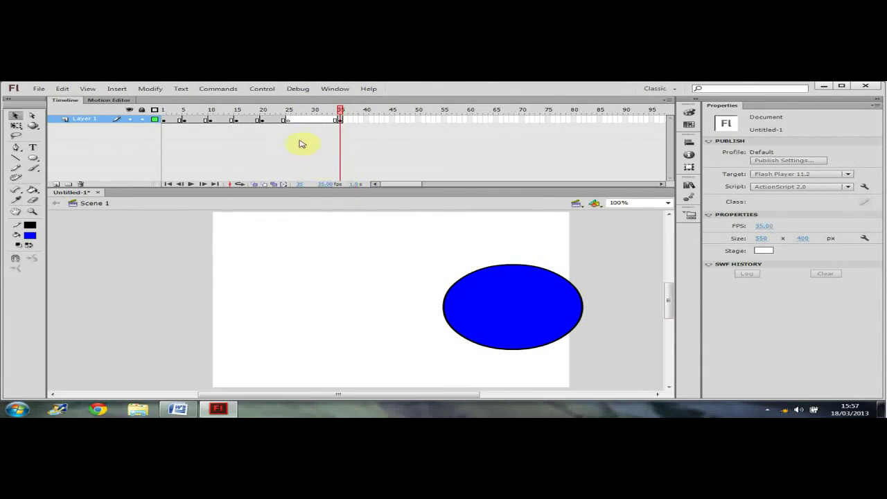
{"action": "key", "text": "Return"}
{"action": "left_click_drag", "start_coordinate": [318, 186], "coordinate": [253, 188]}
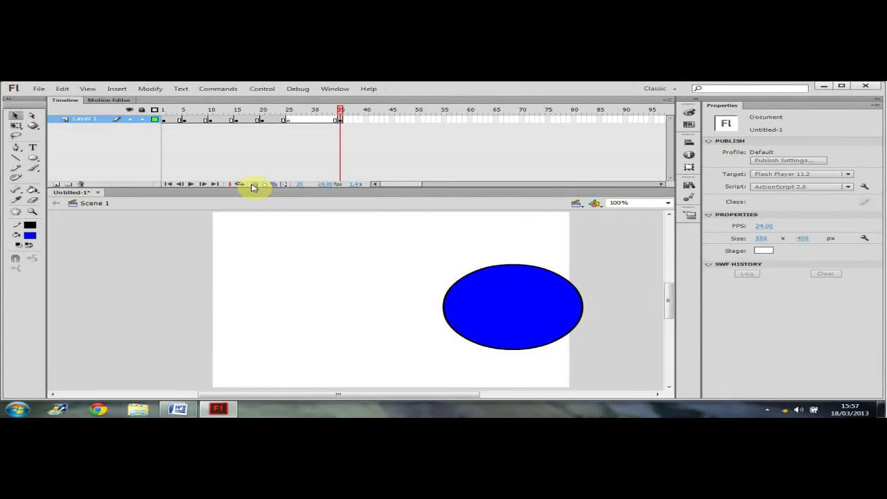
Turn on onion skinning and extend its range from frame 35 back to the start of the animation.
{"action": "left_click", "coordinate": [252, 186]}
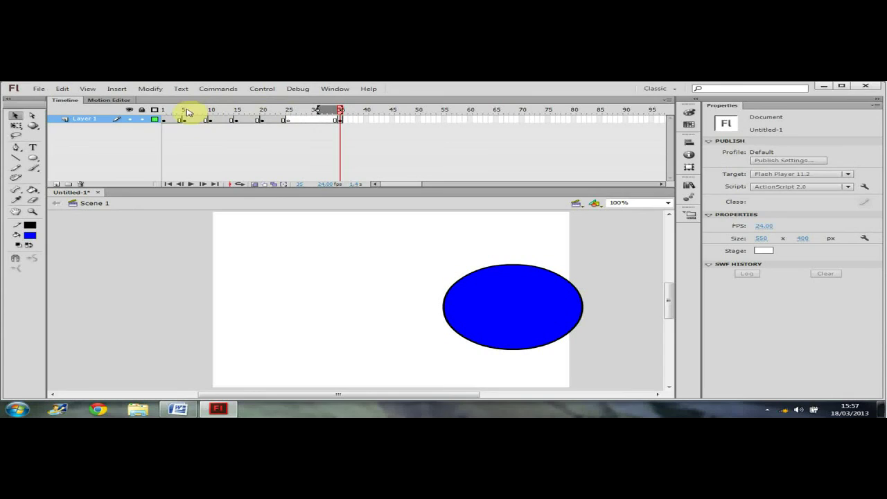
{"action": "mouse_move", "coordinate": [317, 113]}
{"action": "left_mouse_down"}
{"action": "mouse_move", "coordinate": [250, 112]}
{"action": "mouse_move", "coordinate": [341, 120]}
{"action": "mouse_move", "coordinate": [166, 114]}
{"action": "left_mouse_up"}
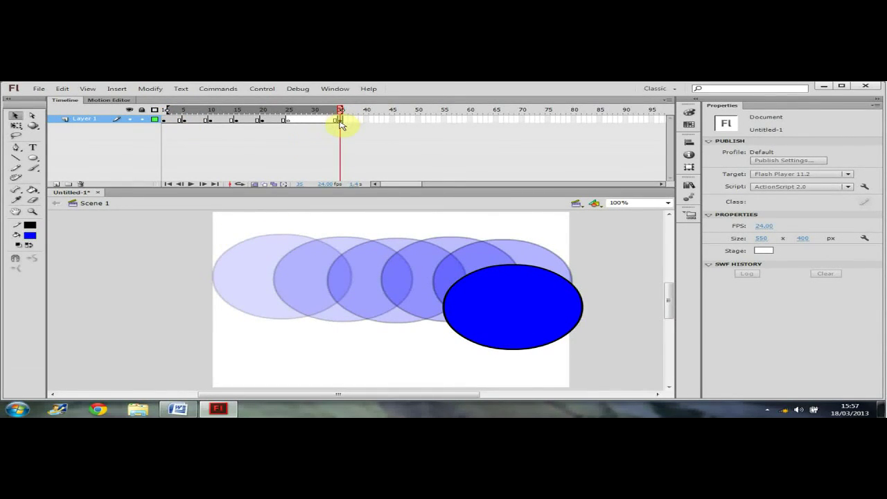
Compare the ovals at frames 24 and 35, and move the frame 35 oval to match the frame 24 oval's position.
{"action": "double_click", "coordinate": [516, 310]}
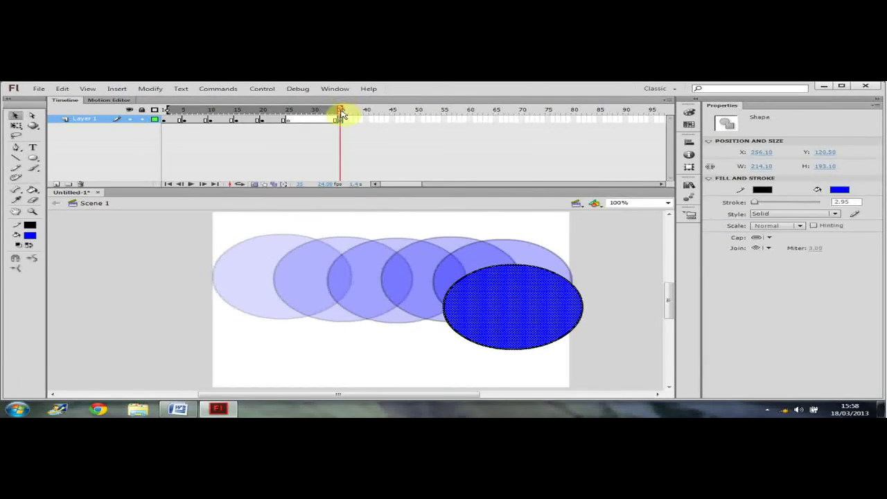
{"action": "left_click", "coordinate": [338, 116]}
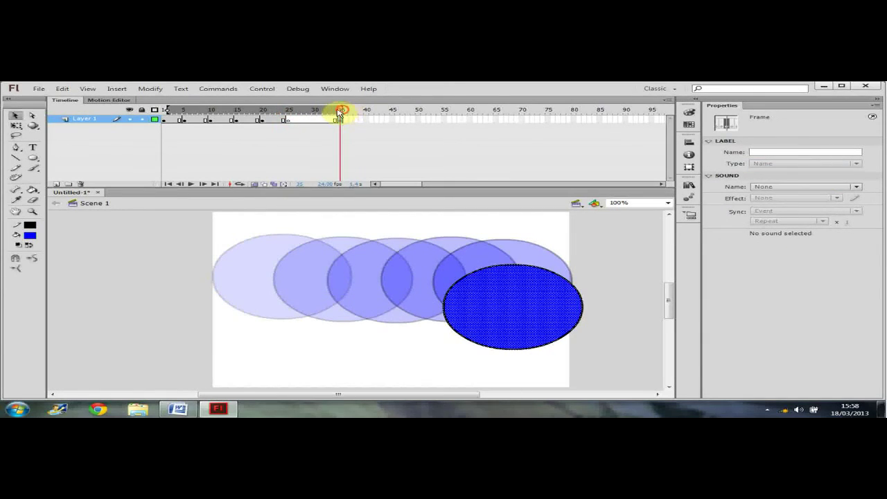
{"action": "left_click", "coordinate": [284, 119]}
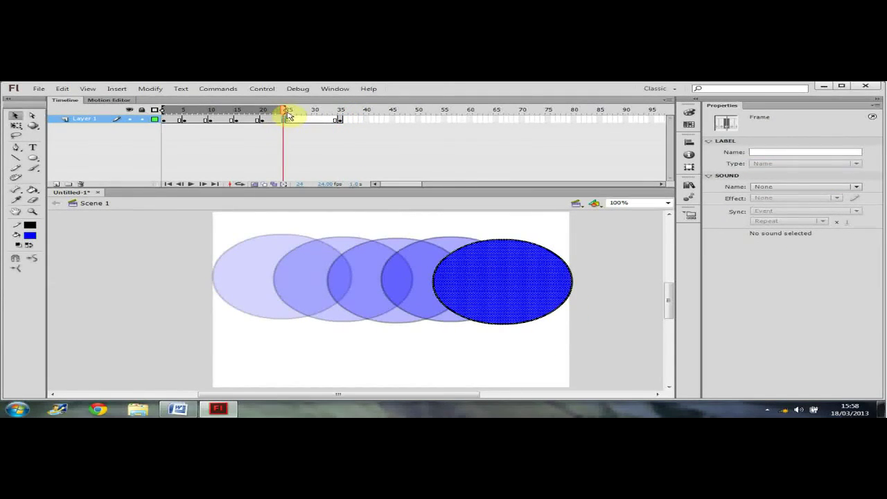
{"action": "left_click", "coordinate": [341, 111]}
{"action": "left_click", "coordinate": [506, 312]}
{"action": "left_click_drag", "start_coordinate": [505, 310], "coordinate": [495, 290]}
{"action": "left_click", "coordinate": [326, 126]}
{"action": "left_click", "coordinate": [284, 174]}
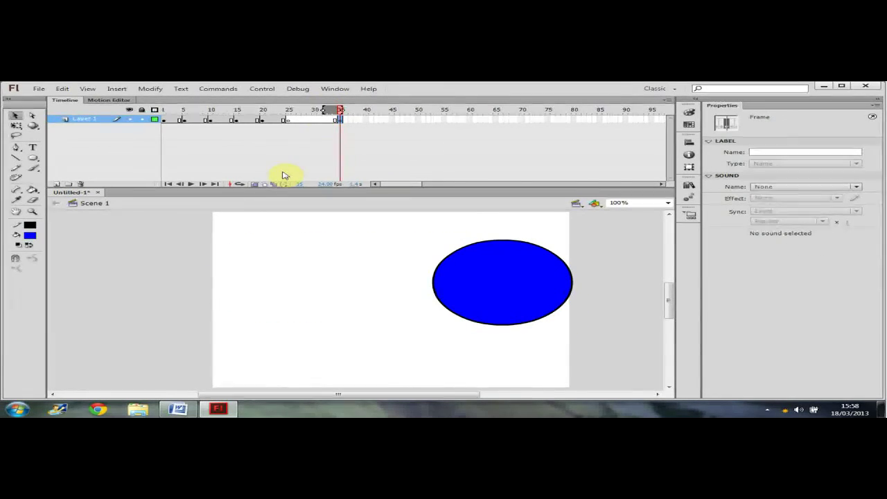